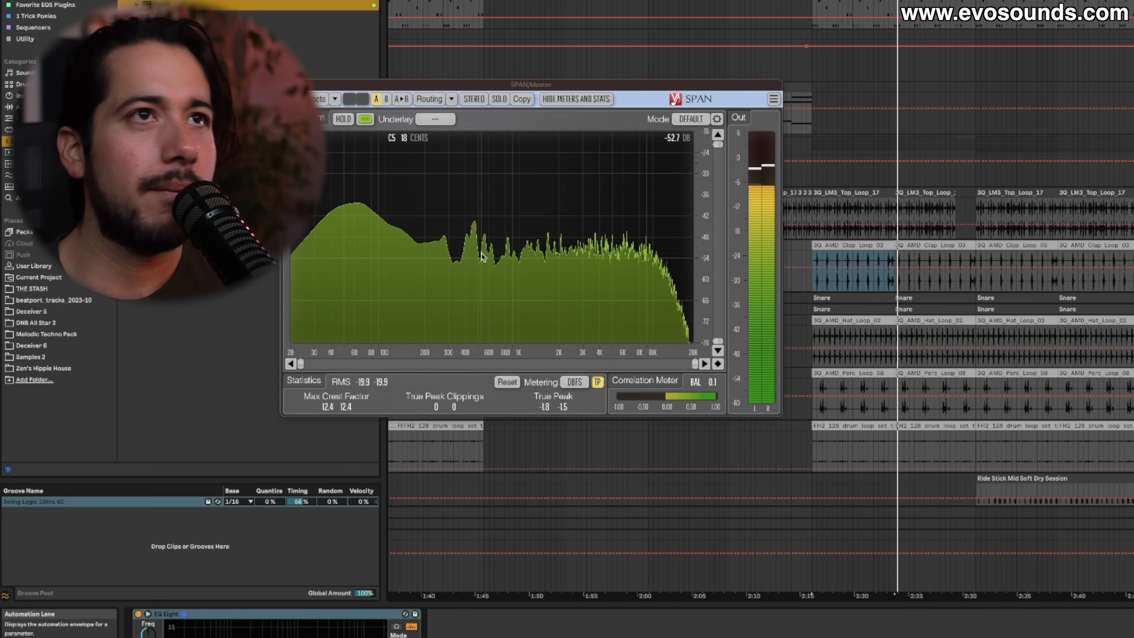
Play the drum section from bar 73 and freeze the master spectrum in SPAN with Hold.
{"action": "left_click", "coordinate": [347, 120]}
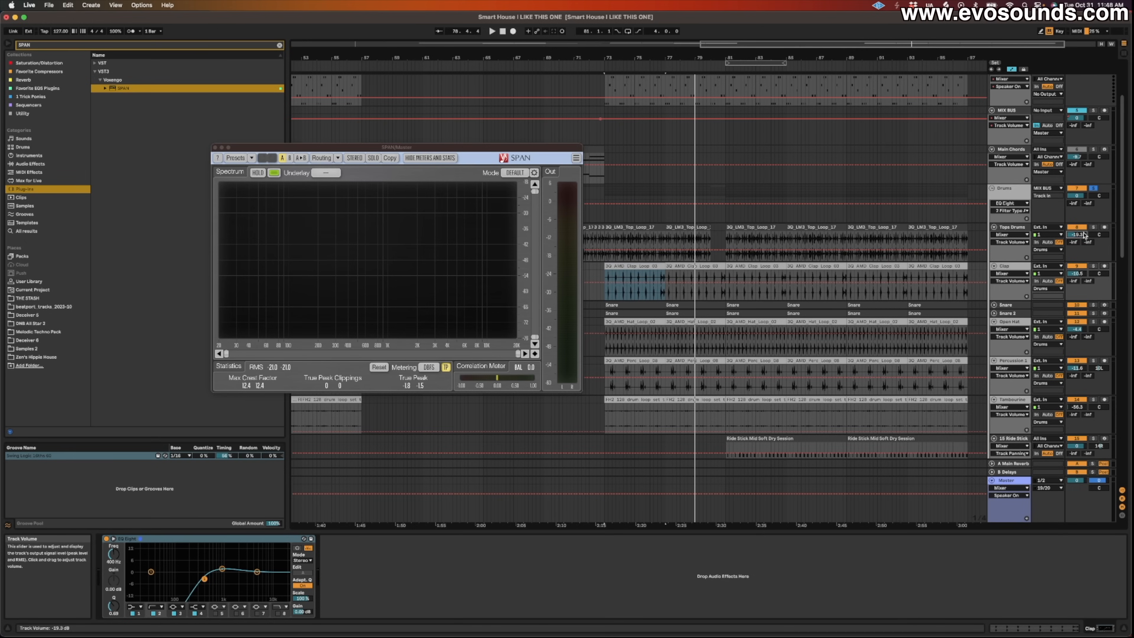
{"action": "key", "text": "space"}
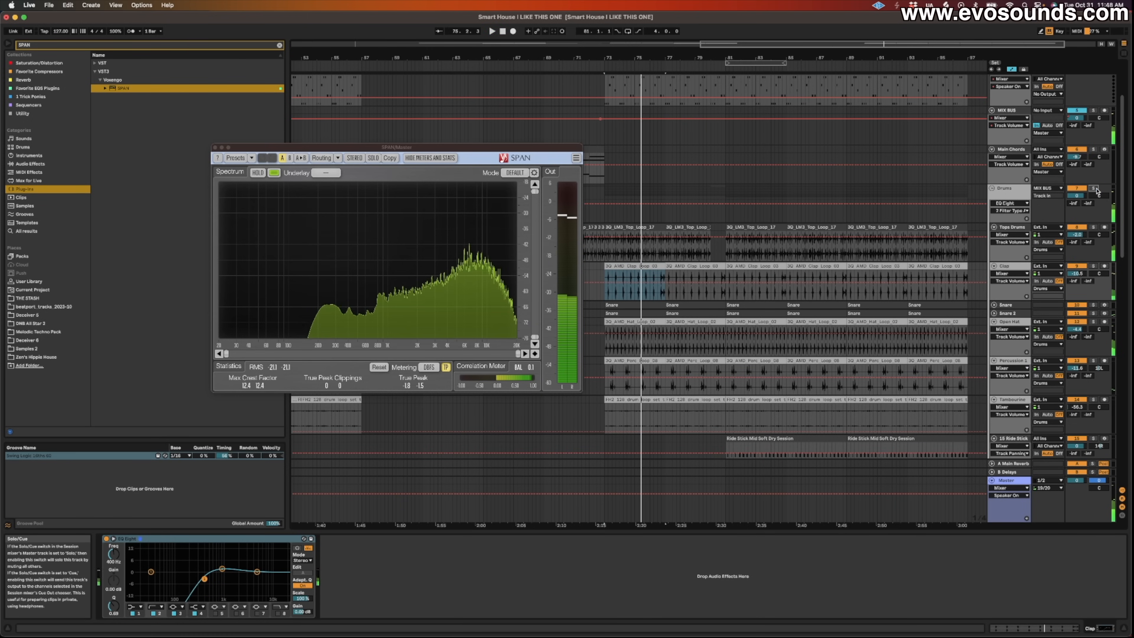
{"action": "key", "text": "space"}
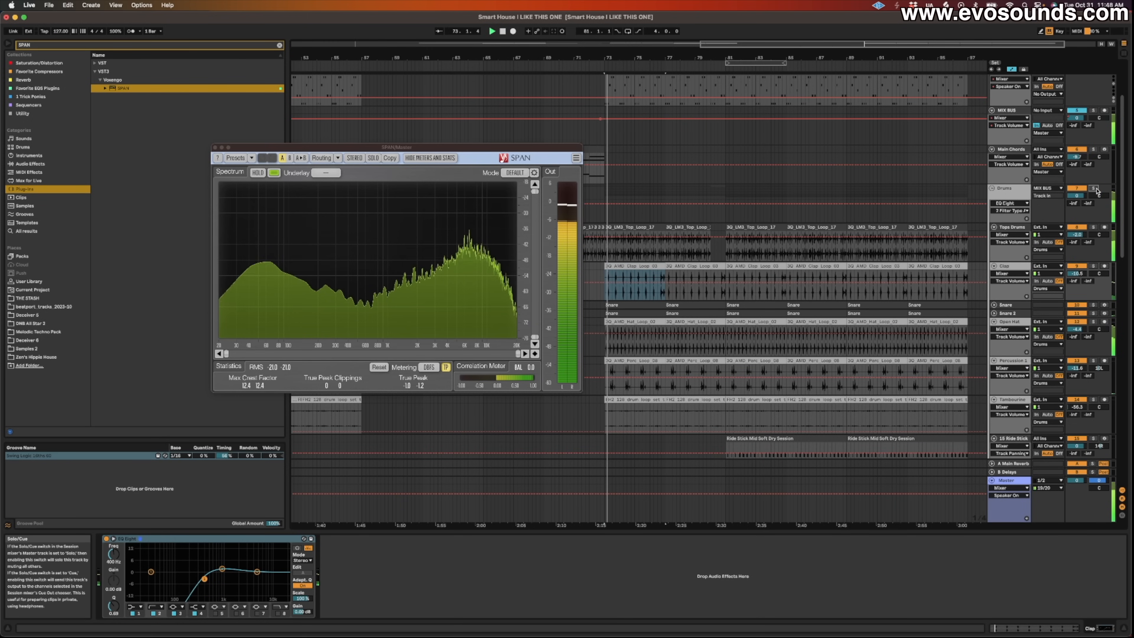
{"action": "left_click", "coordinate": [264, 173]}
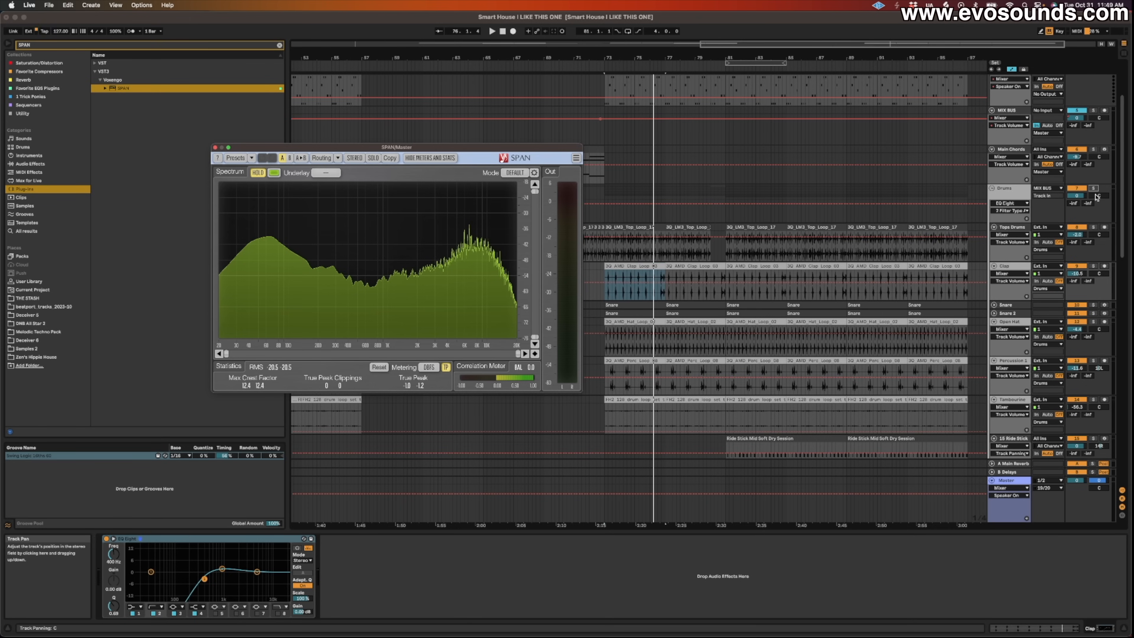
Release the spectrum Hold, resume playback and slightly lower the Open Hat track's volume.
{"action": "left_click", "coordinate": [263, 172]}
{"action": "key", "text": "space"}
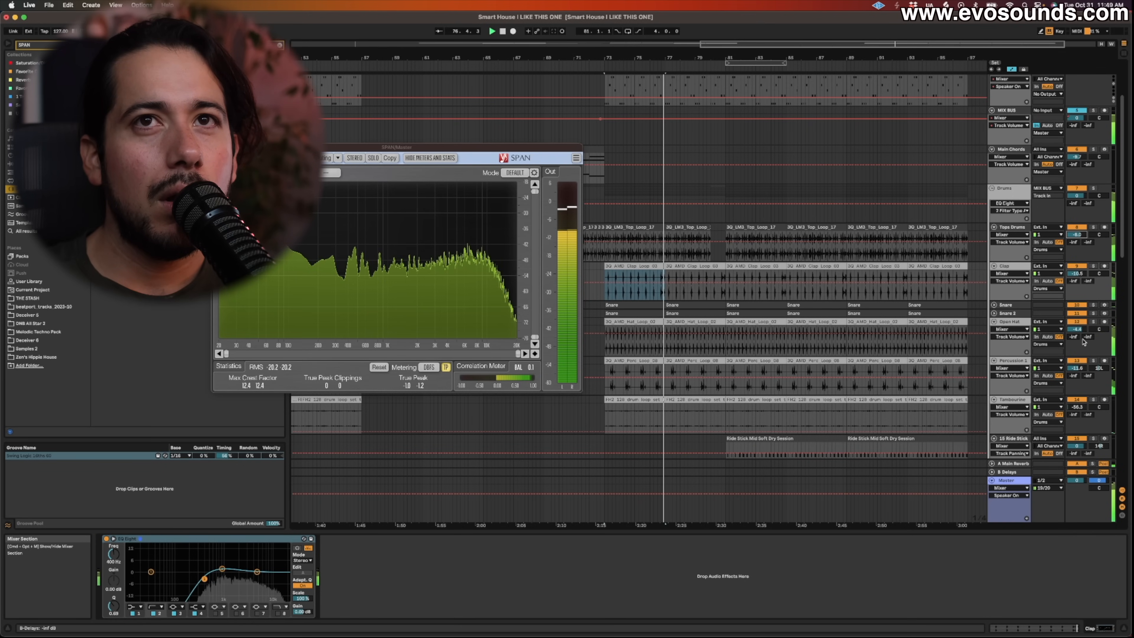
{"action": "left_click_drag", "start_coordinate": [1076, 328], "coordinate": [1076, 333]}
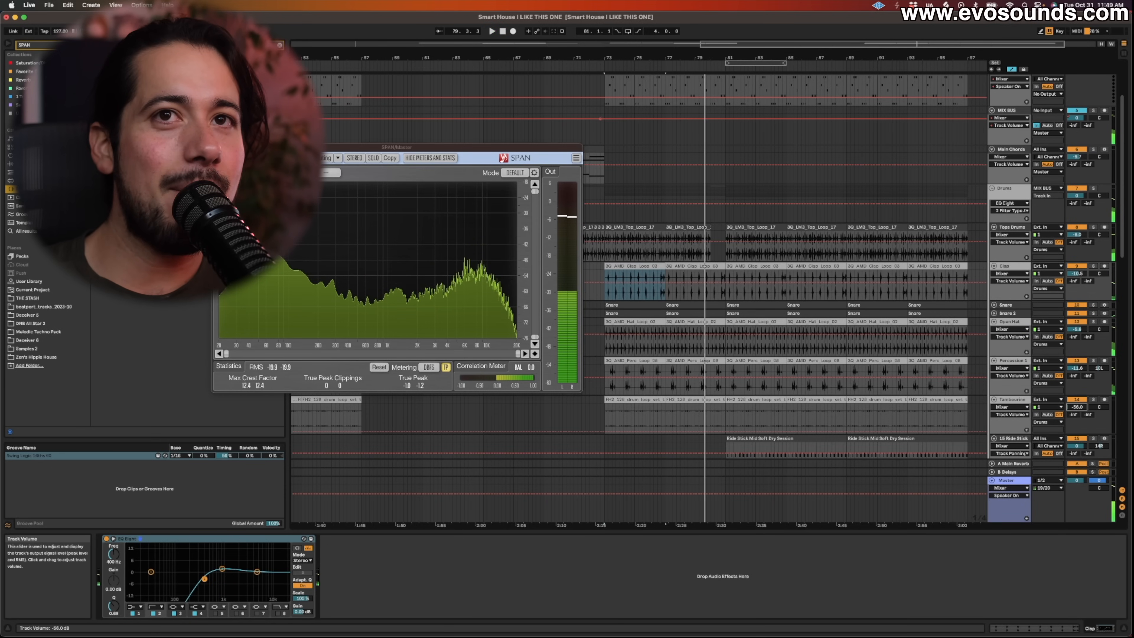
Solo the Tambourine track to check its frequency range, and return to the full mix.
{"action": "left_click", "coordinate": [1092, 400]}
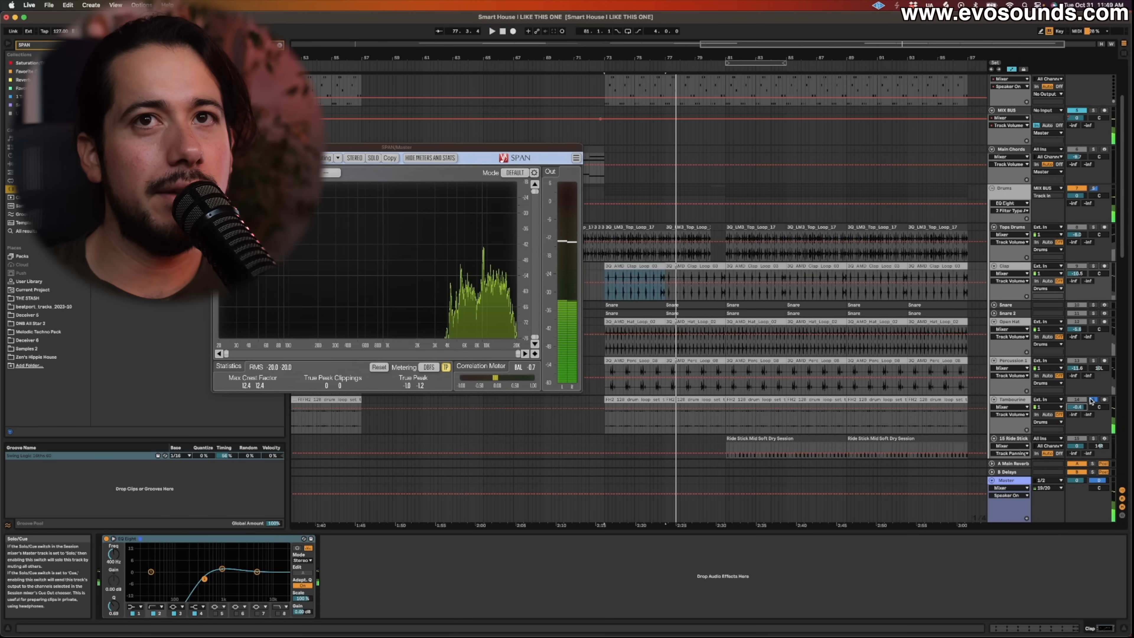
{"action": "left_click", "coordinate": [1093, 399]}
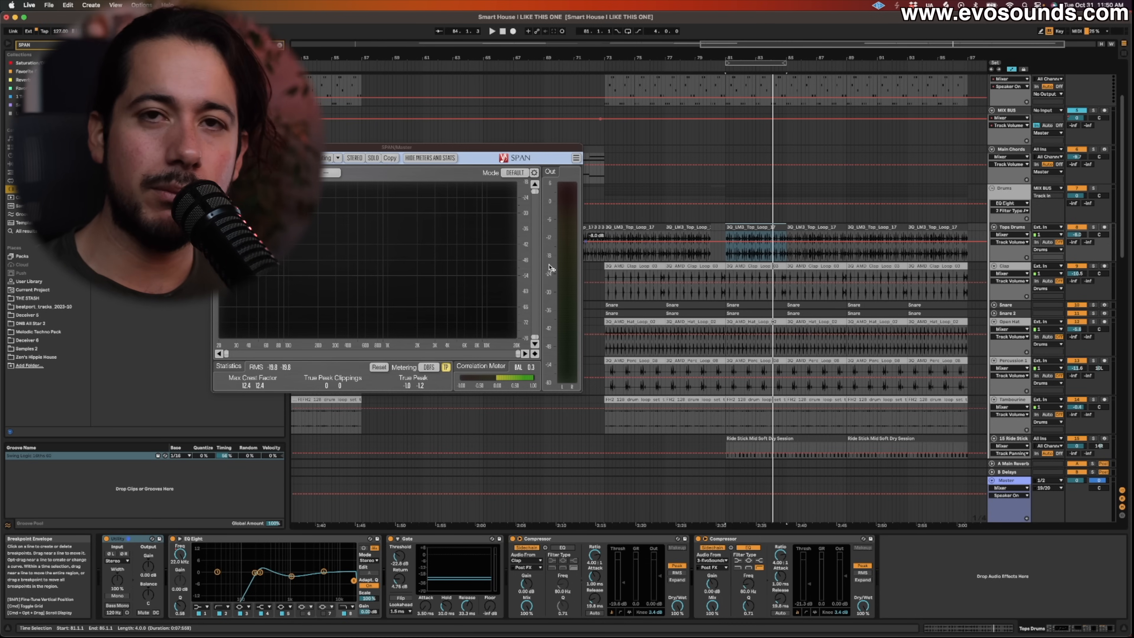
Remove the white noise clip from the Tambourine track in the arrangement.
{"action": "left_click", "coordinate": [470, 151]}
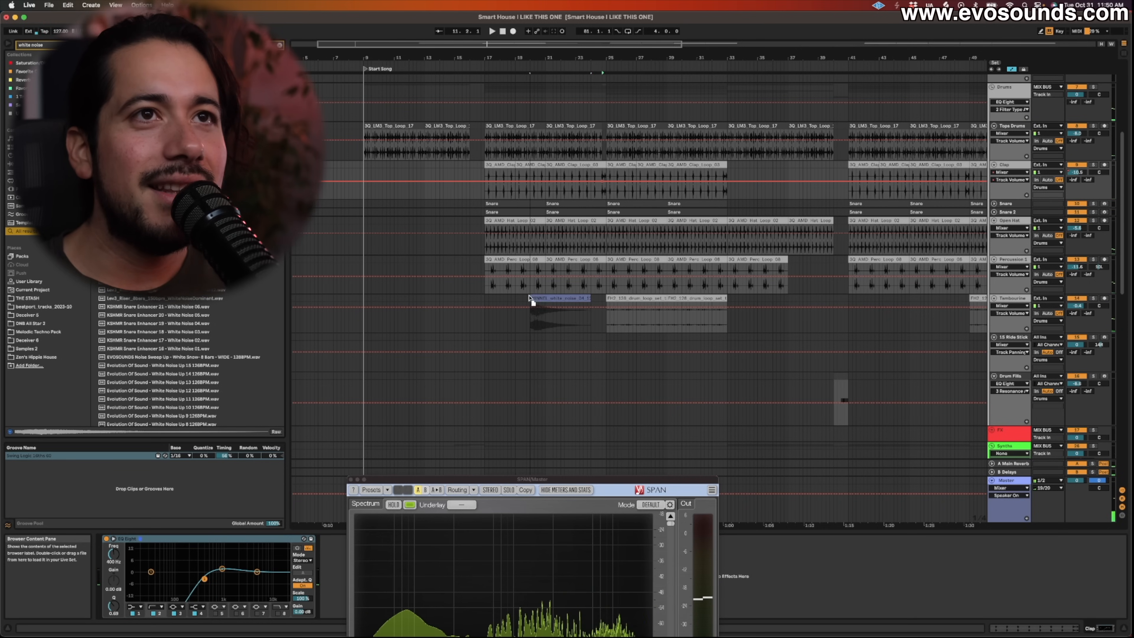
{"action": "left_click_drag", "start_coordinate": [530, 298], "coordinate": [305, 325]}
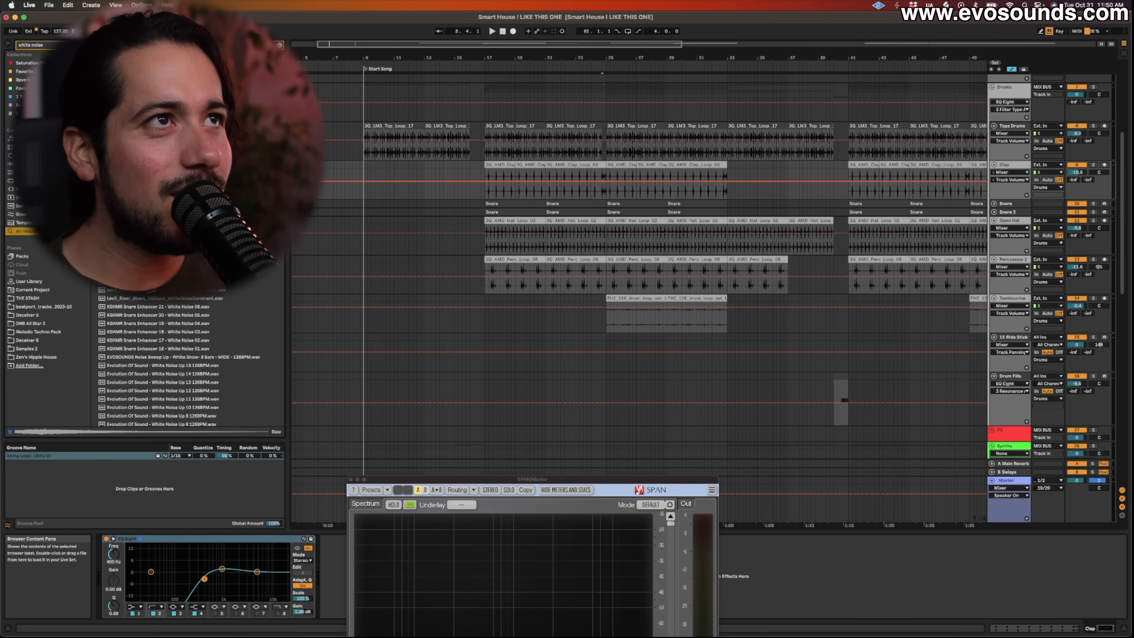
{"action": "scroll", "coordinate": [473, 383], "scroll_direction": "down", "scroll_amount": 10}
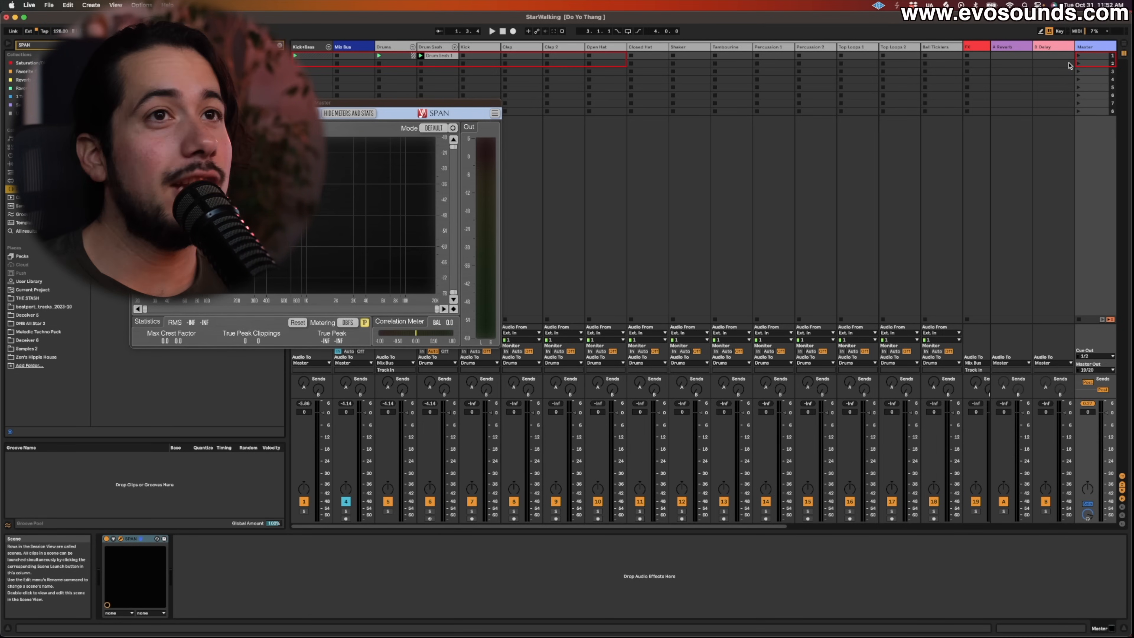
Move the SPAN window down clear of the clip slots and start playback in Session View.
{"action": "left_click_drag", "start_coordinate": [283, 107], "coordinate": [559, 340]}
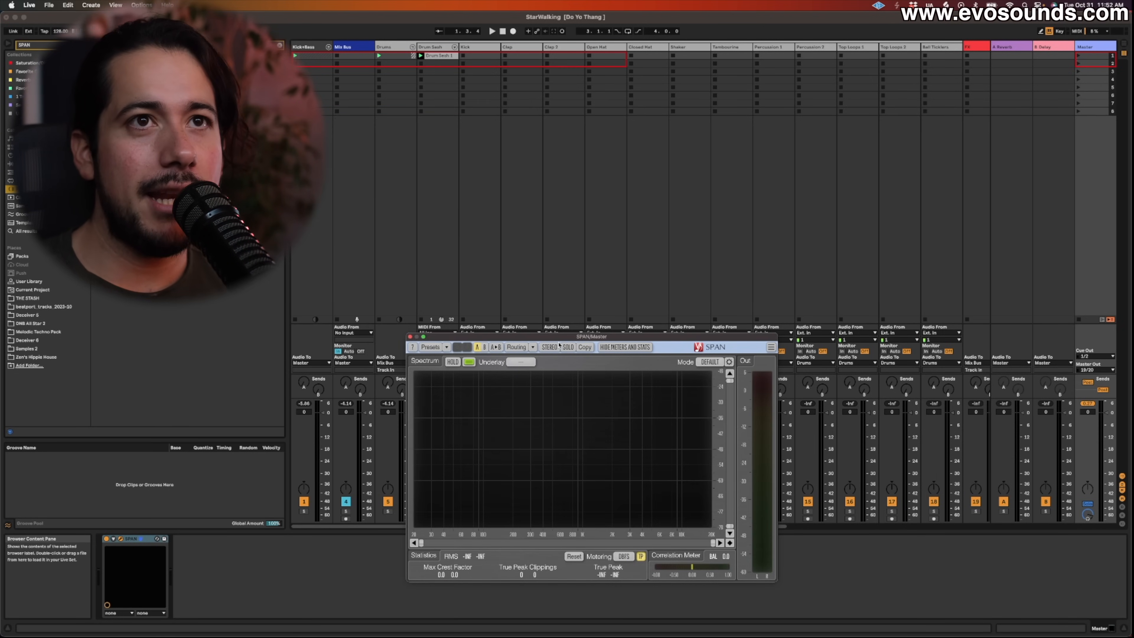
{"action": "key", "text": "Tab"}
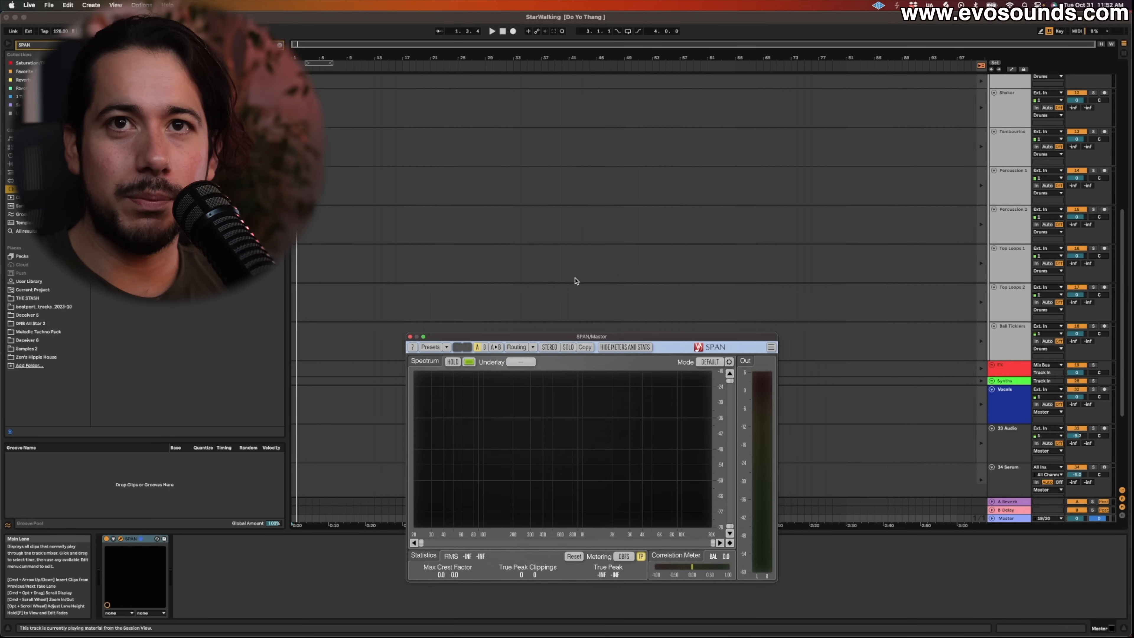
{"action": "scroll", "coordinate": [531, 273], "scroll_direction": "up", "scroll_amount": 10}
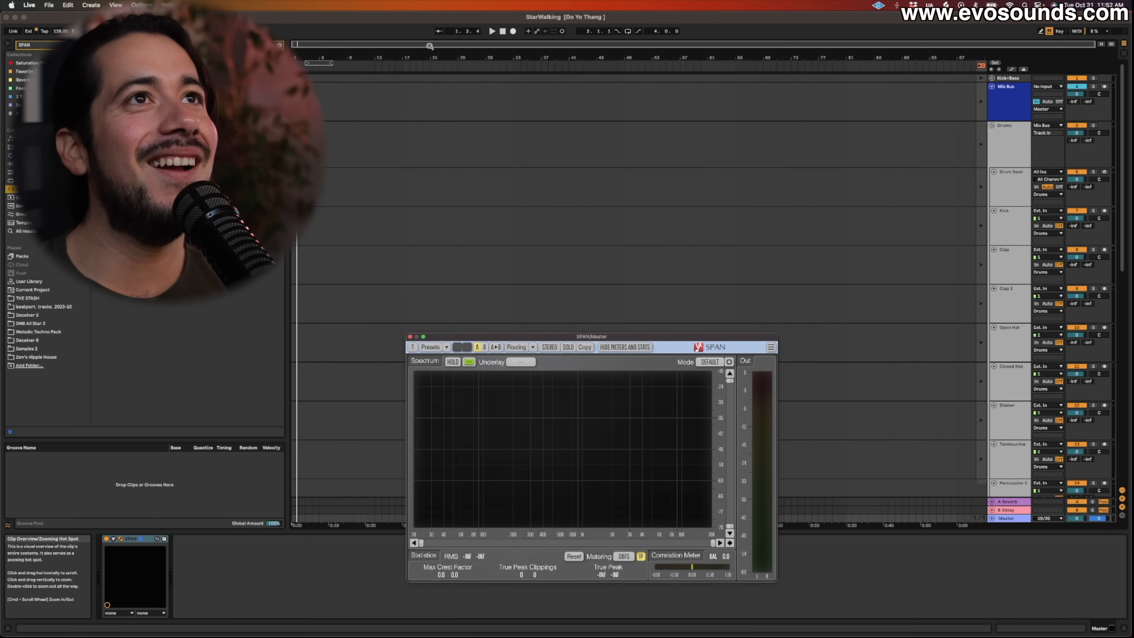
{"action": "key", "text": "Tab"}
{"action": "key", "text": "space"}
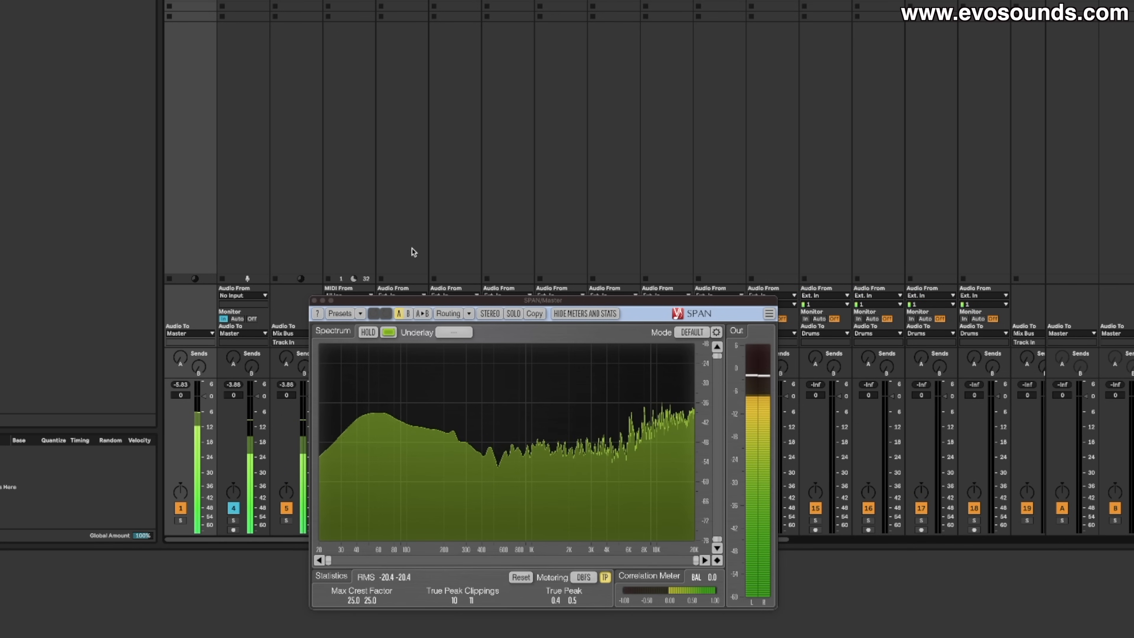
Collapse the Drums group and select the 34 Serum track.
{"action": "left_click", "coordinate": [296, 2]}
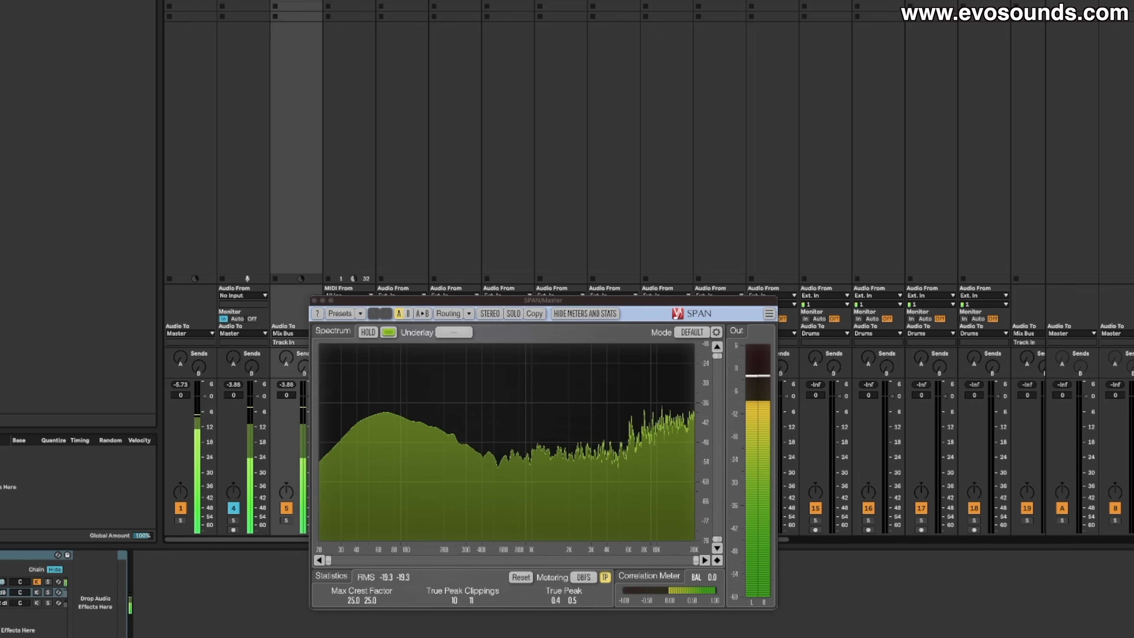
{"action": "left_click", "coordinate": [314, 2]}
{"action": "left_click", "coordinate": [561, 2]}
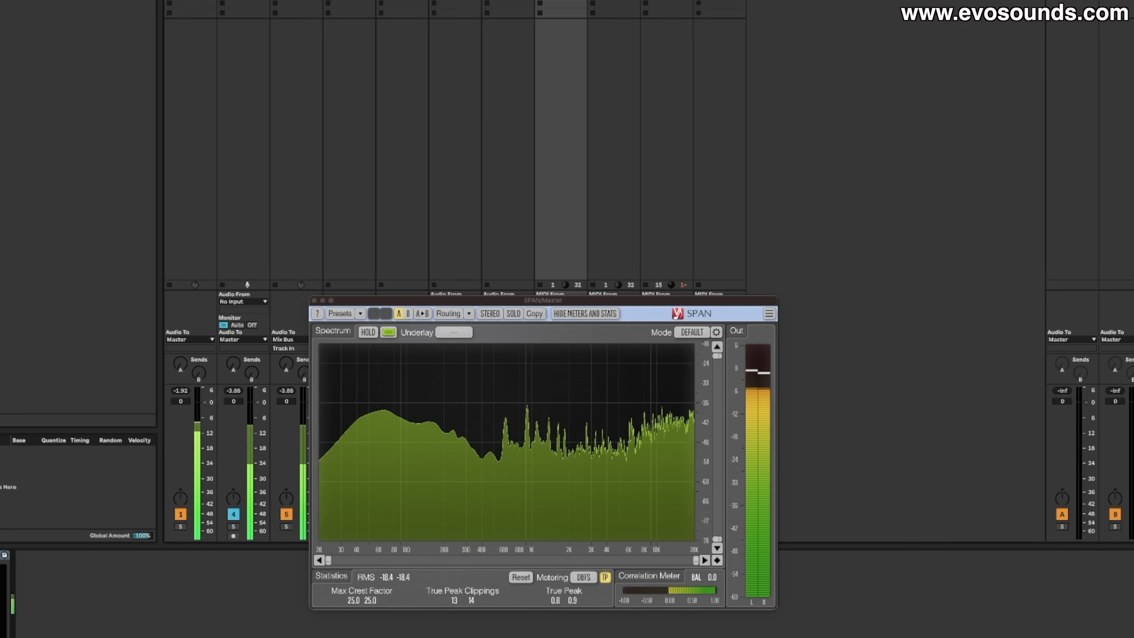
Move the SPAN window away from the active tracks and audition the 707 Core Kit's Open Hi-Hat pad using mute and solo.
{"action": "left_click_drag", "start_coordinate": [535, 304], "coordinate": [816, 169]}
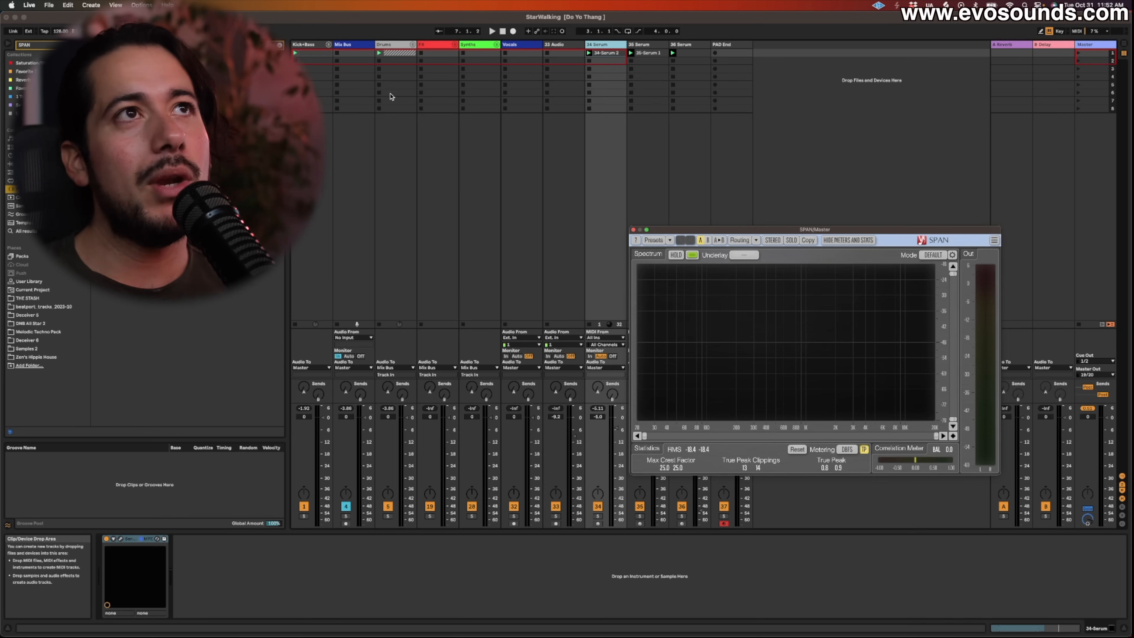
{"action": "left_click_drag", "start_coordinate": [706, 230], "coordinate": [849, 137]}
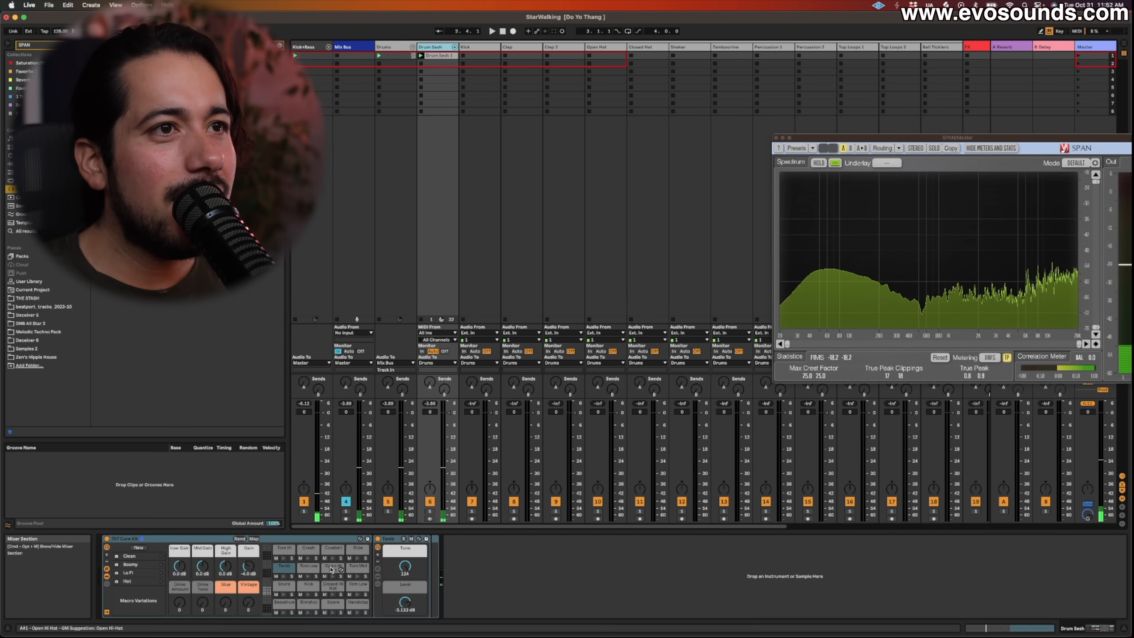
{"action": "left_click", "coordinate": [329, 576]}
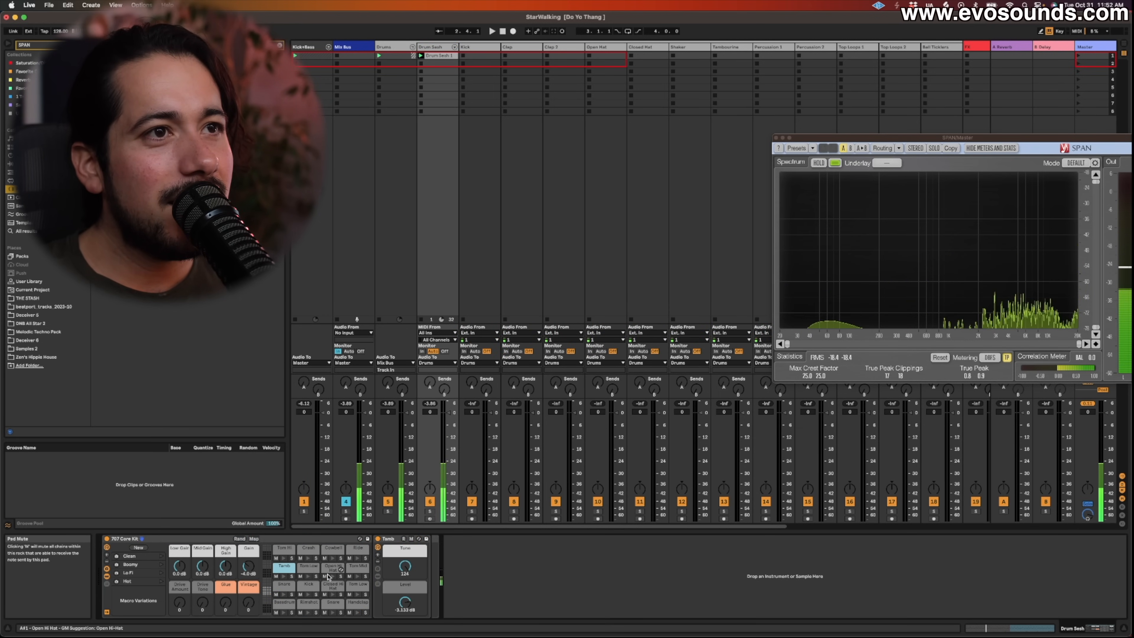
{"action": "left_click", "coordinate": [329, 576]}
{"action": "left_click", "coordinate": [332, 569]}
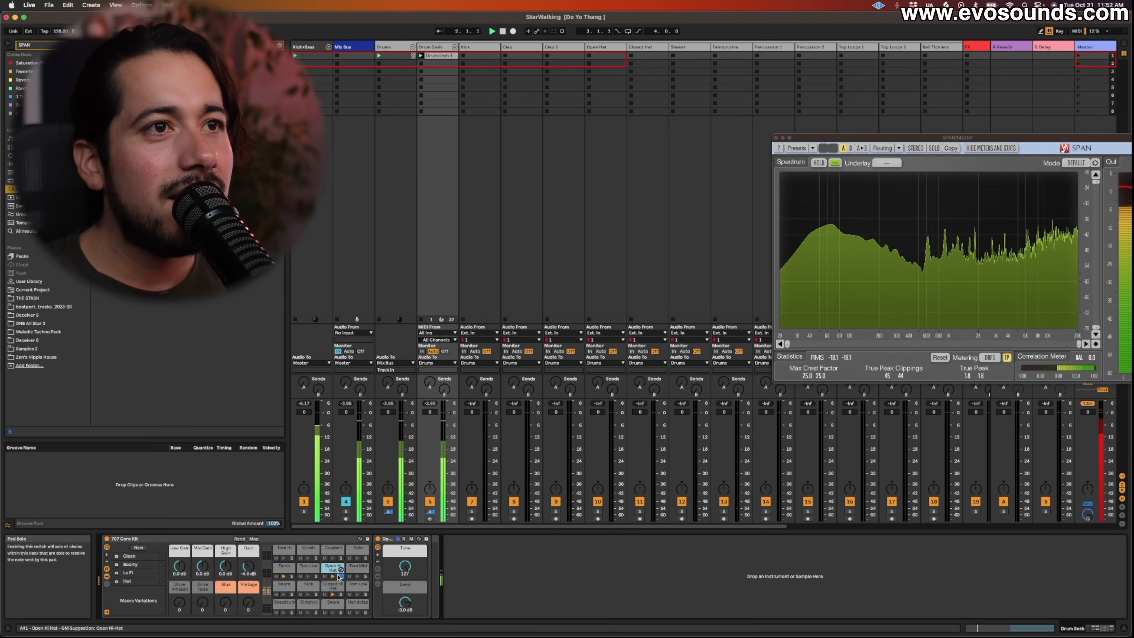
{"action": "left_click", "coordinate": [430, 511]}
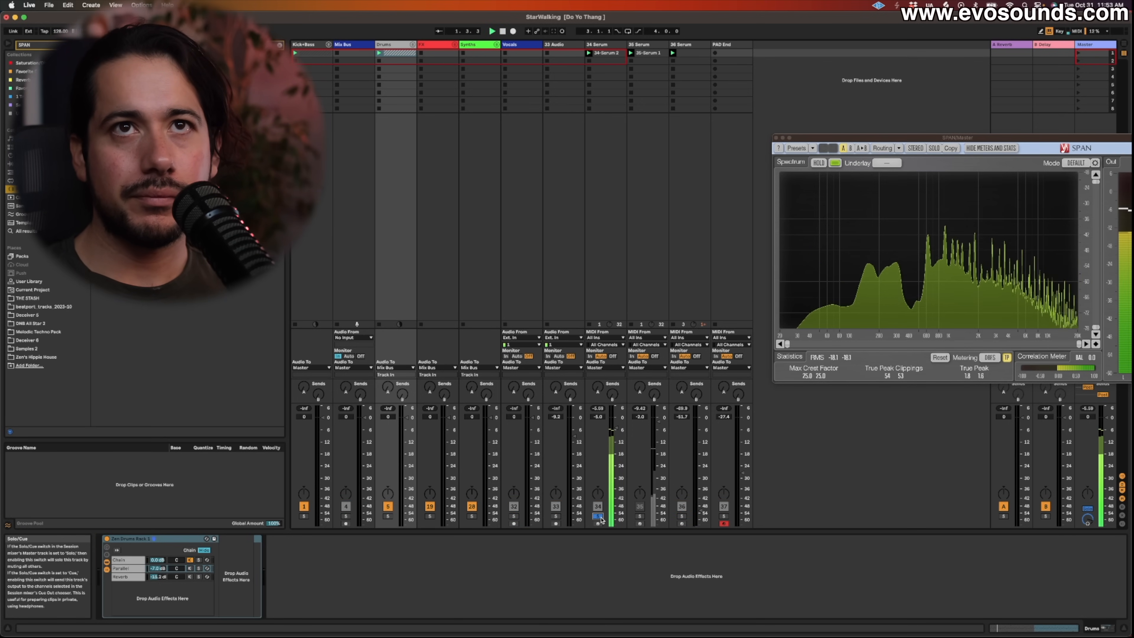
Clear the solo on 34 Serum, select its 34-Serum 2 clip and play the full mix.
{"action": "left_click", "coordinate": [598, 516]}
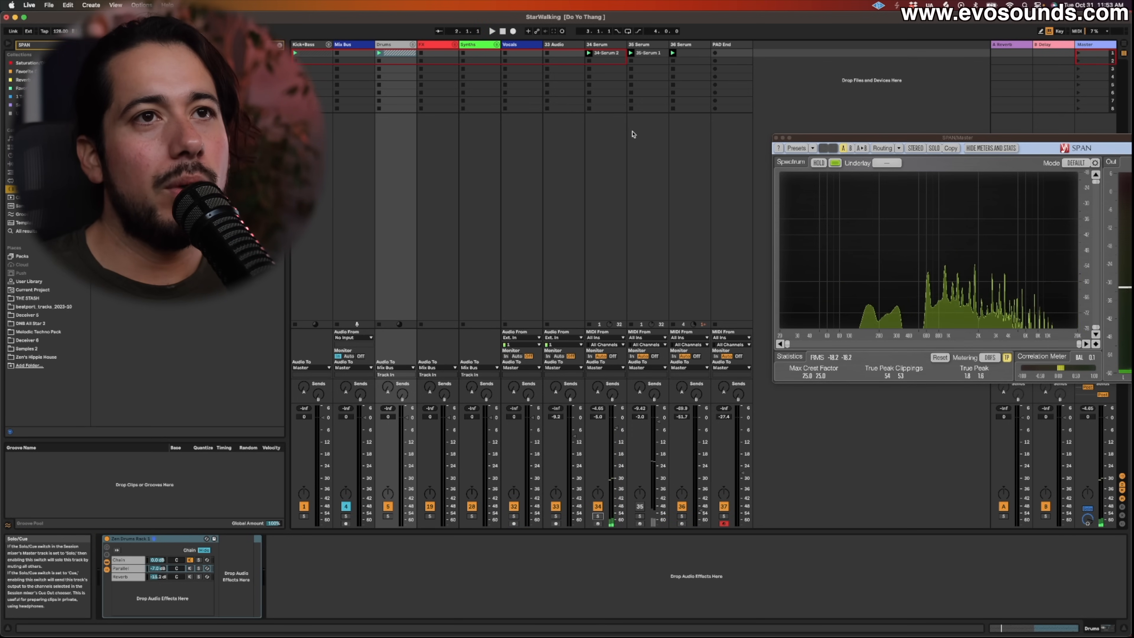
{"action": "left_click", "coordinate": [603, 52]}
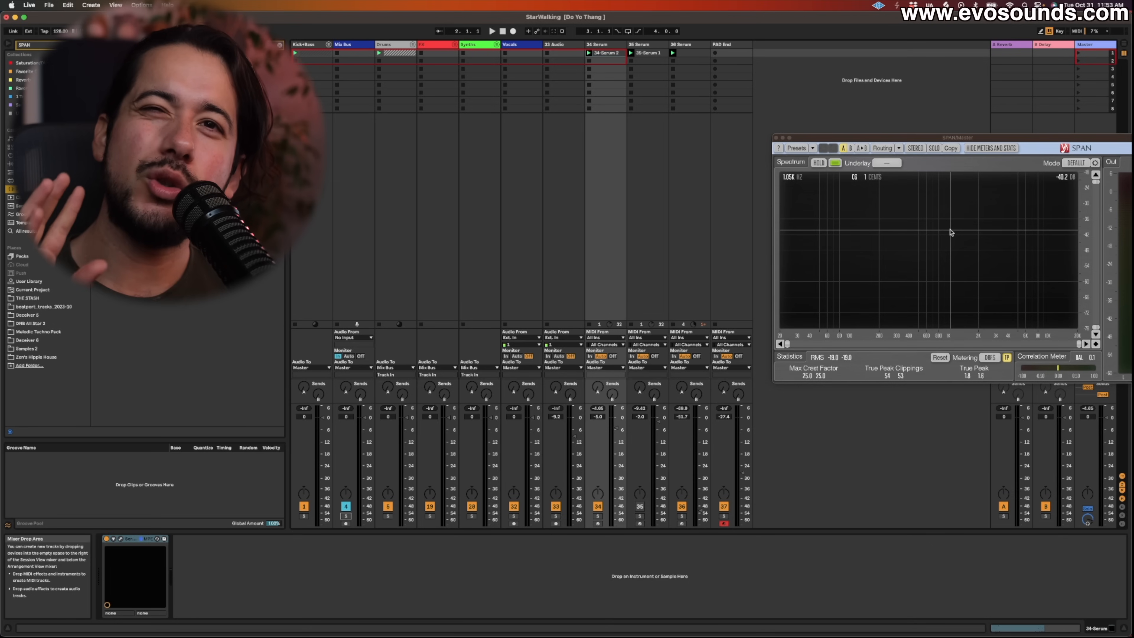
{"action": "key", "text": "space"}
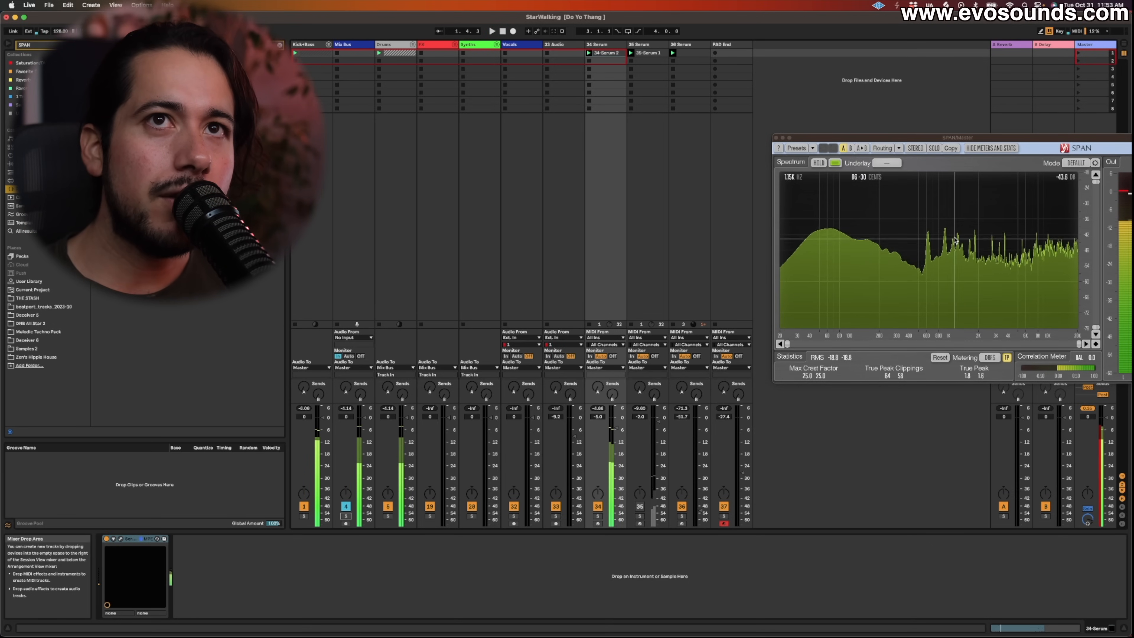
Lower the 34 Serum track's volume to -13.2 dB and freeze the resulting spectrum in SPAN with Hold.
{"action": "left_click_drag", "start_coordinate": [617, 428], "coordinate": [616, 435]}
{"action": "key", "text": "space"}
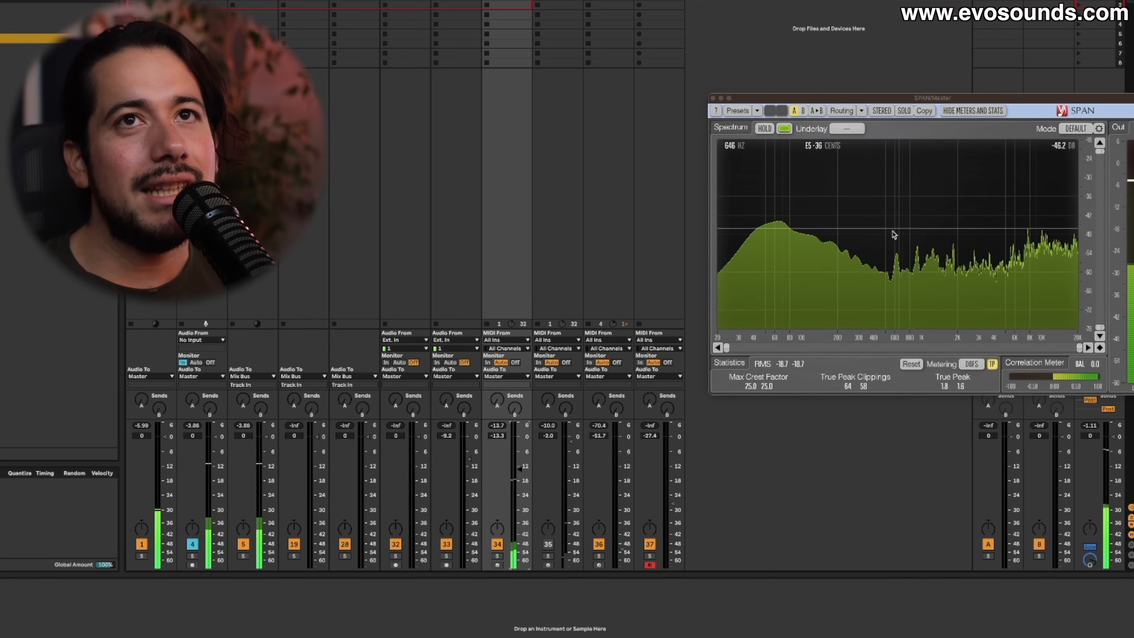
{"action": "left_click", "coordinate": [764, 131]}
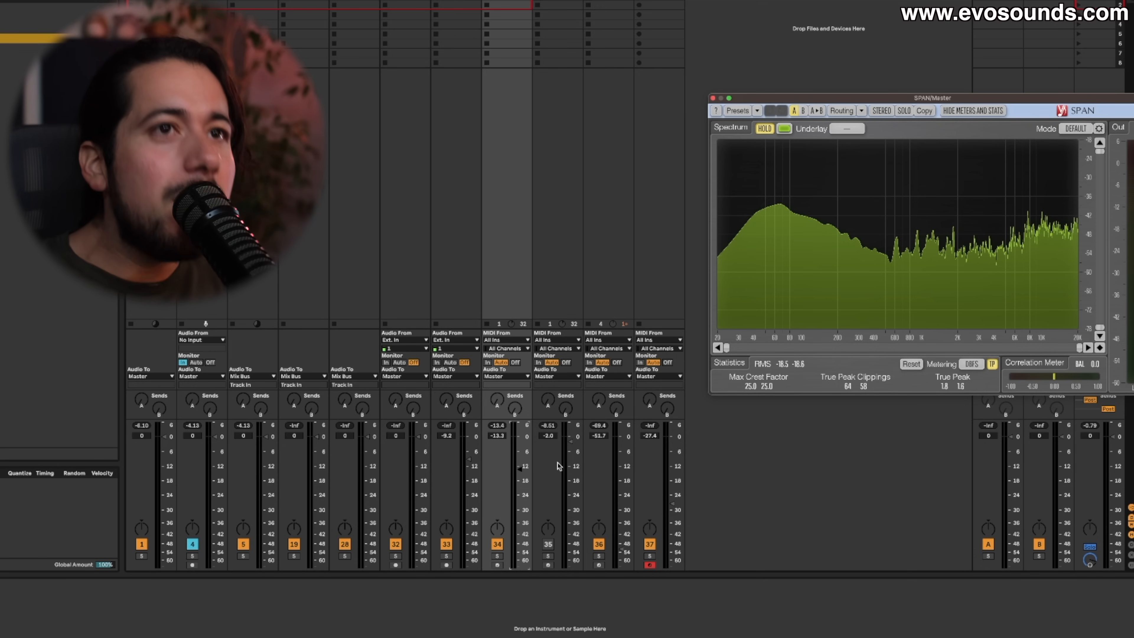
Release the spectrum Hold and raise the 34 Serum track's volume to -6.0 dB, checking it against the full mix.
{"action": "key", "text": "space"}
{"action": "left_click_drag", "start_coordinate": [526, 473], "coordinate": [520, 469]}
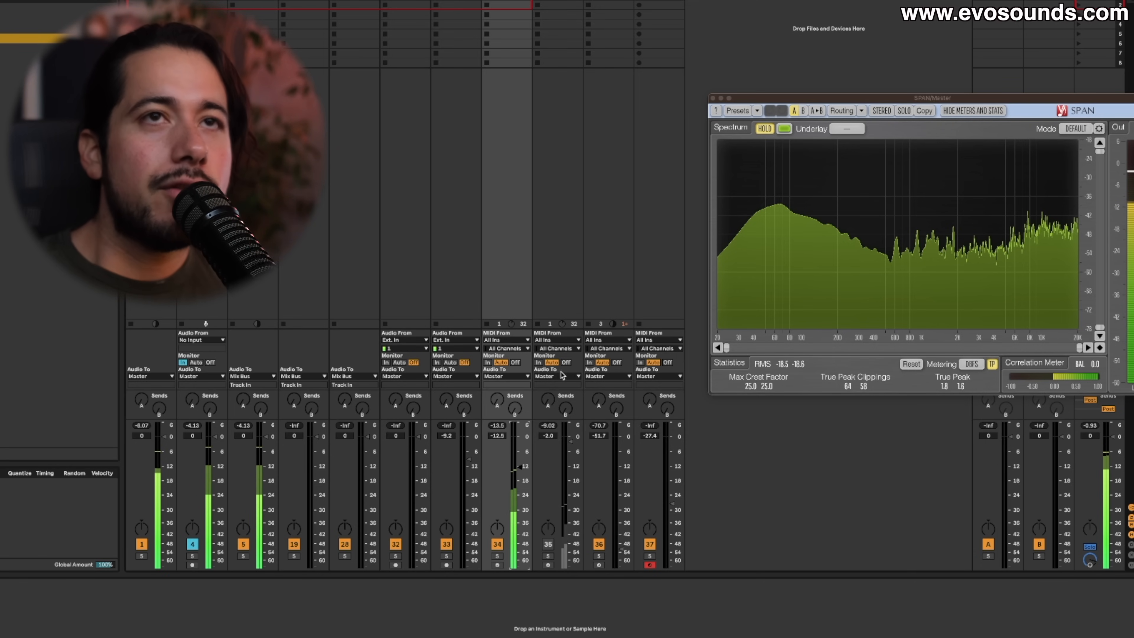
{"action": "left_click", "coordinate": [765, 129]}
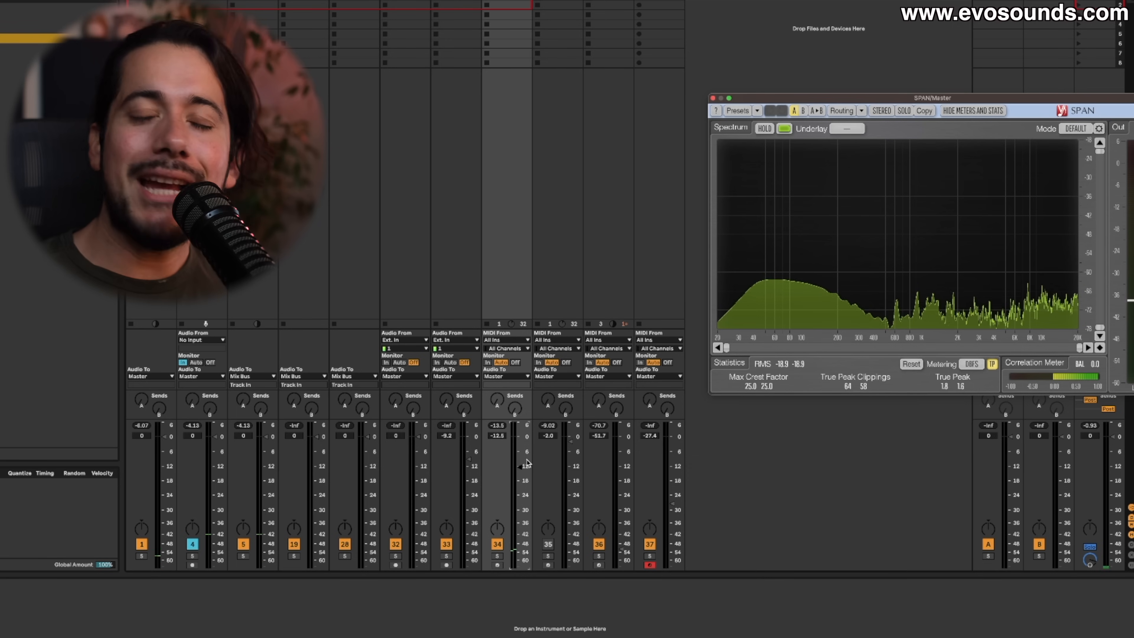
{"action": "left_click_drag", "start_coordinate": [523, 468], "coordinate": [518, 452]}
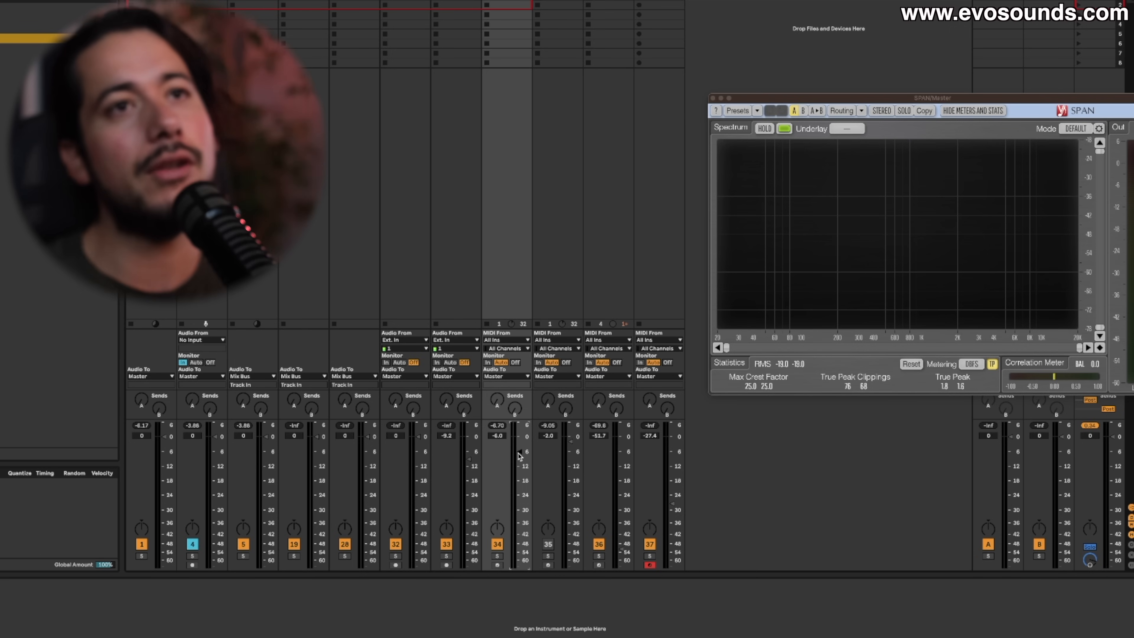
{"action": "key", "text": "space"}
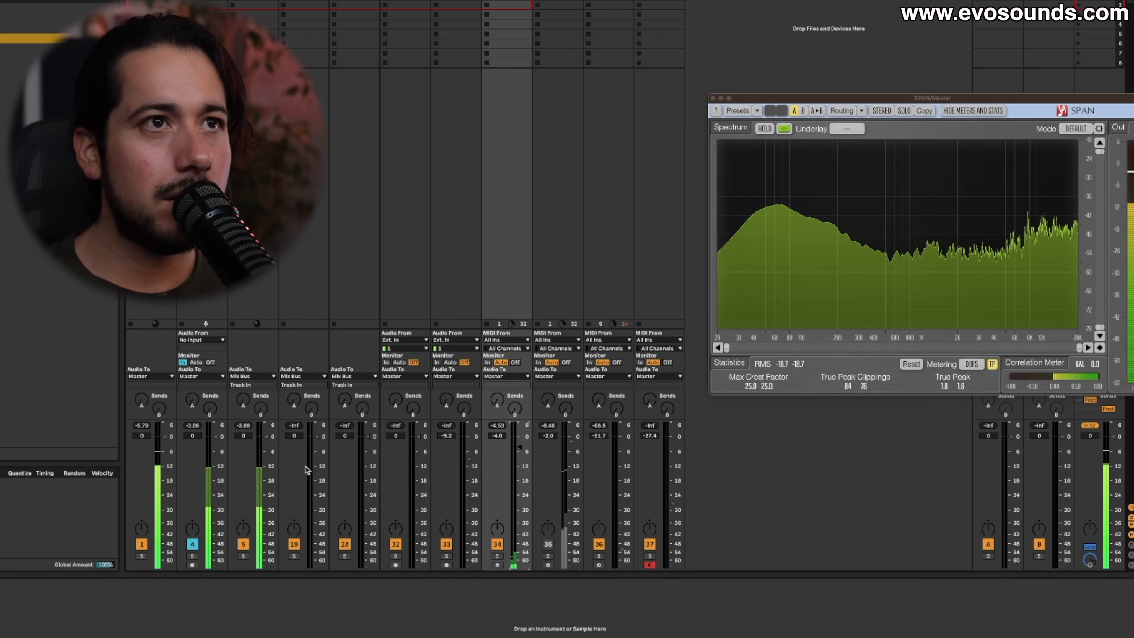
Check the soloed Kick+Bass spectrum with SPAN's Hold and set the group's volume to -5.9 dB.
{"action": "left_click", "coordinate": [764, 129]}
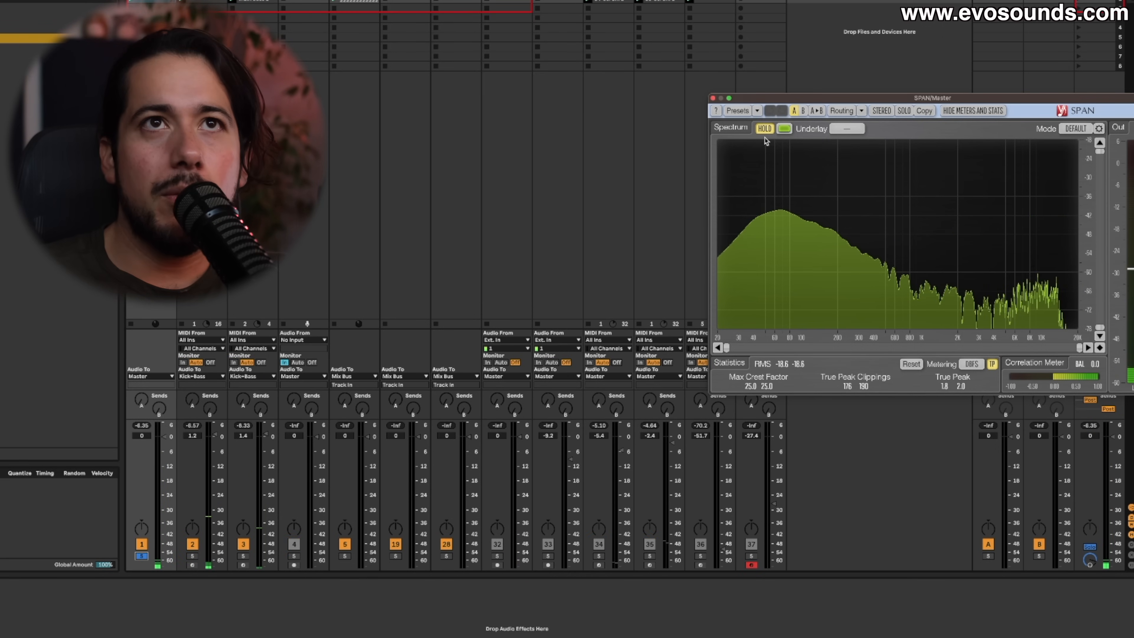
{"action": "left_click", "coordinate": [764, 130]}
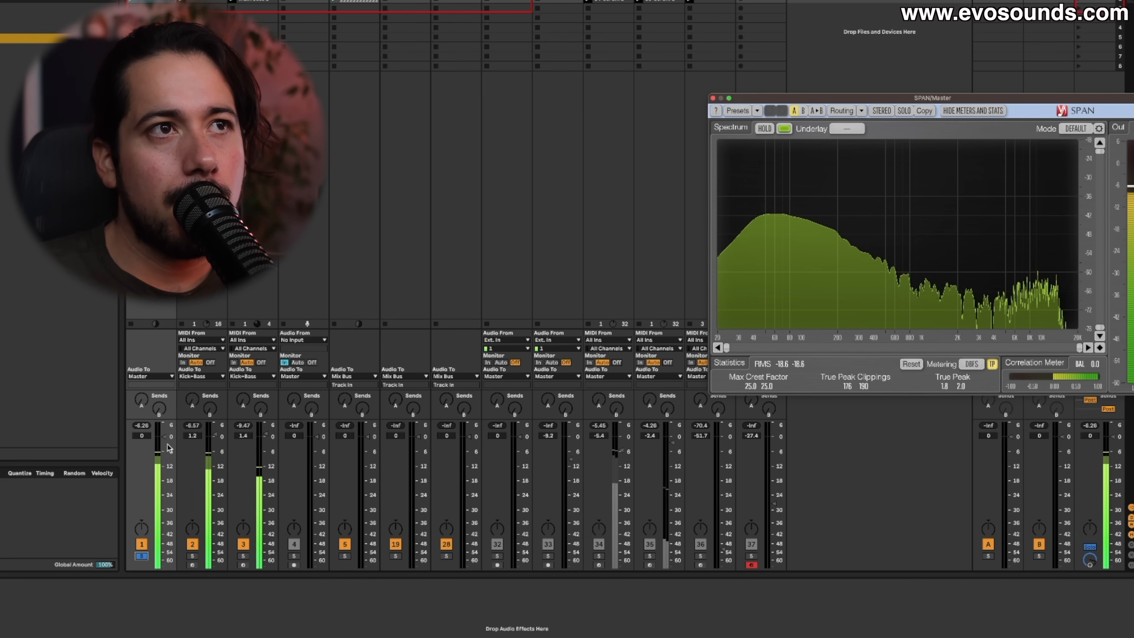
{"action": "left_click_drag", "start_coordinate": [169, 448], "coordinate": [163, 451]}
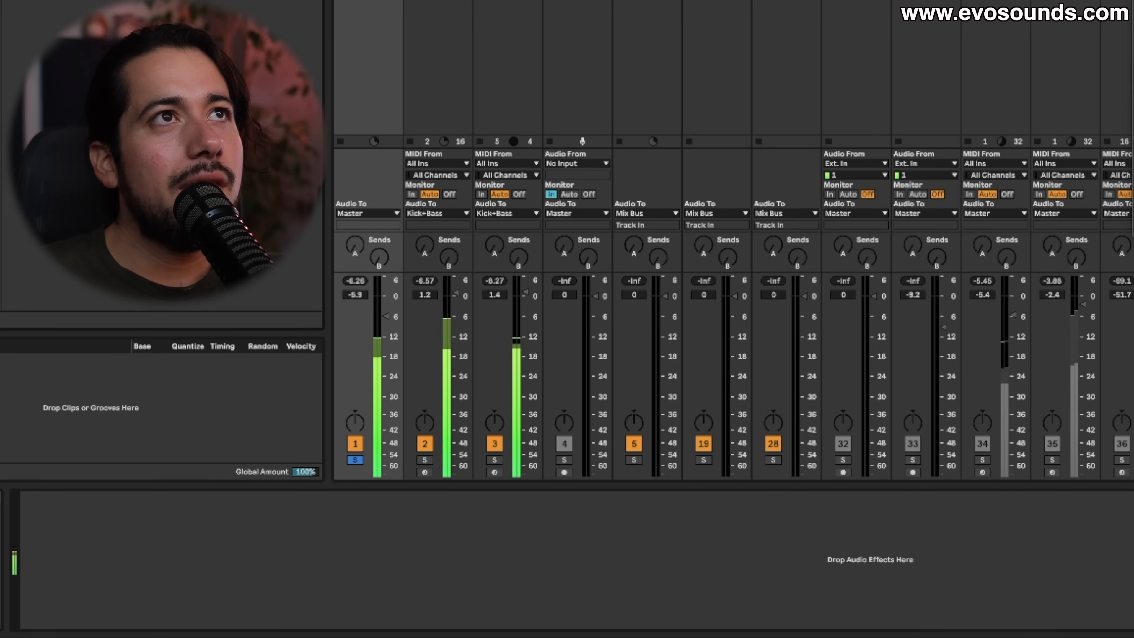
{"action": "left_click", "coordinate": [443, 286]}
{"action": "left_click", "coordinate": [167, 551]}
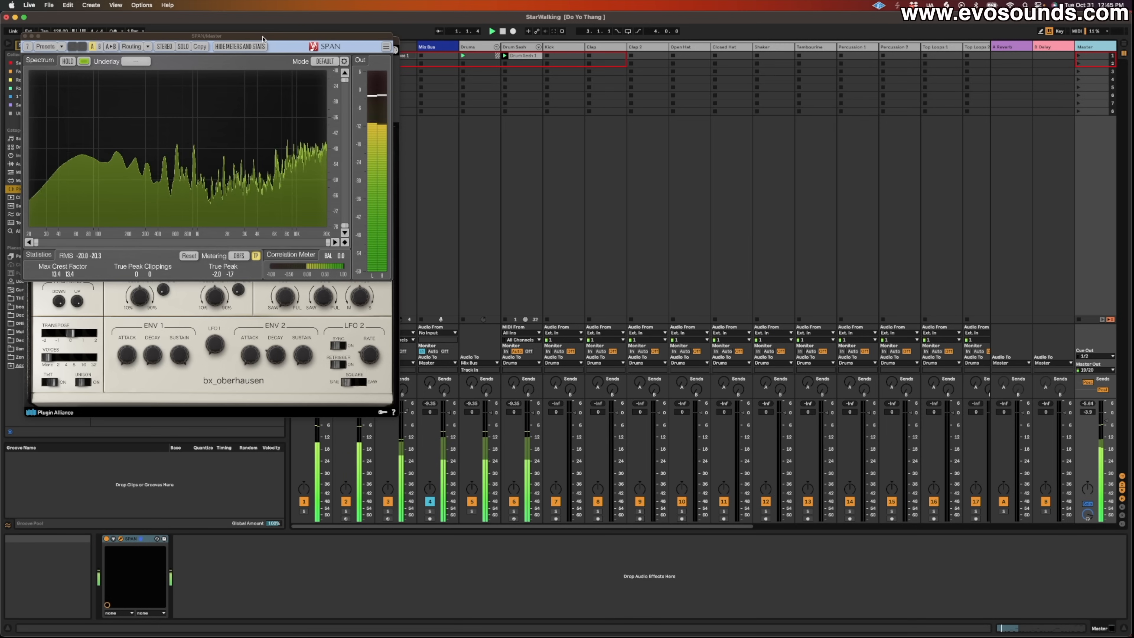
Move the SPAN window clear of the bx_oberhausen synth, solo the bass track and raise its VCF resonance, then restart playback.
{"action": "left_click_drag", "start_coordinate": [264, 44], "coordinate": [798, 106]}
{"action": "key", "text": "space"}
{"action": "left_click", "coordinate": [388, 510]}
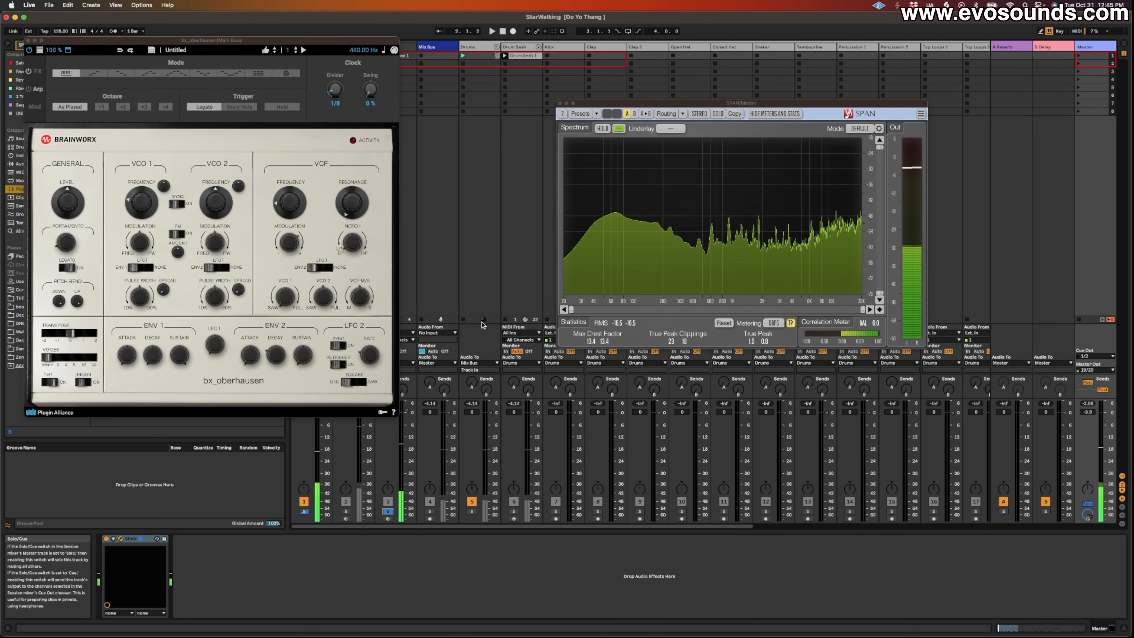
{"action": "left_click_drag", "start_coordinate": [356, 208], "coordinate": [356, 197]}
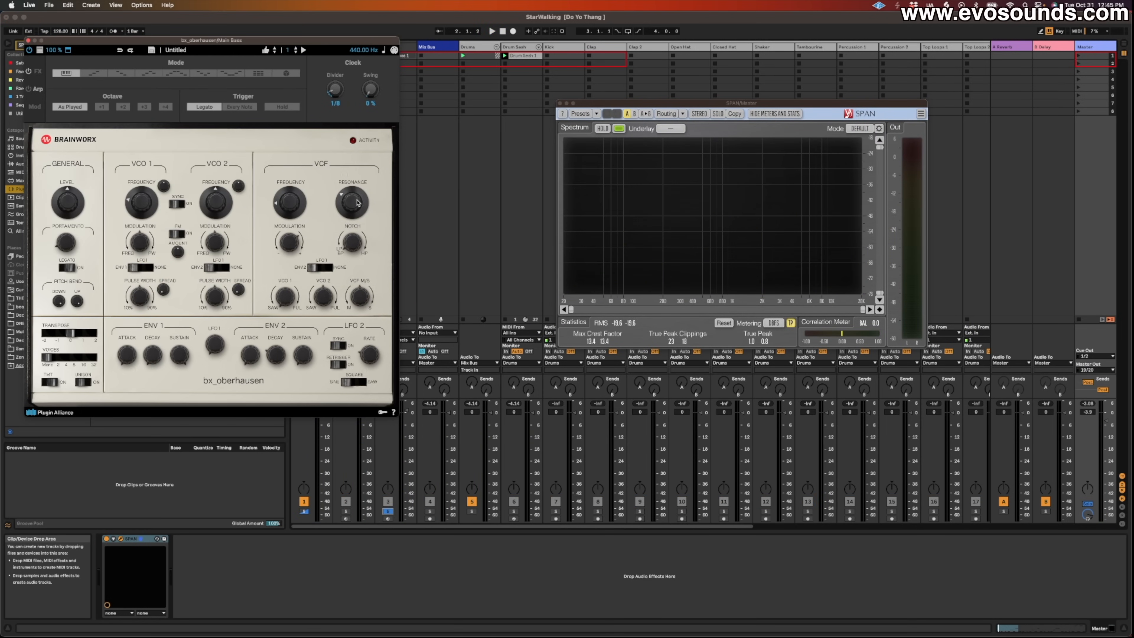
{"action": "key", "text": "space"}
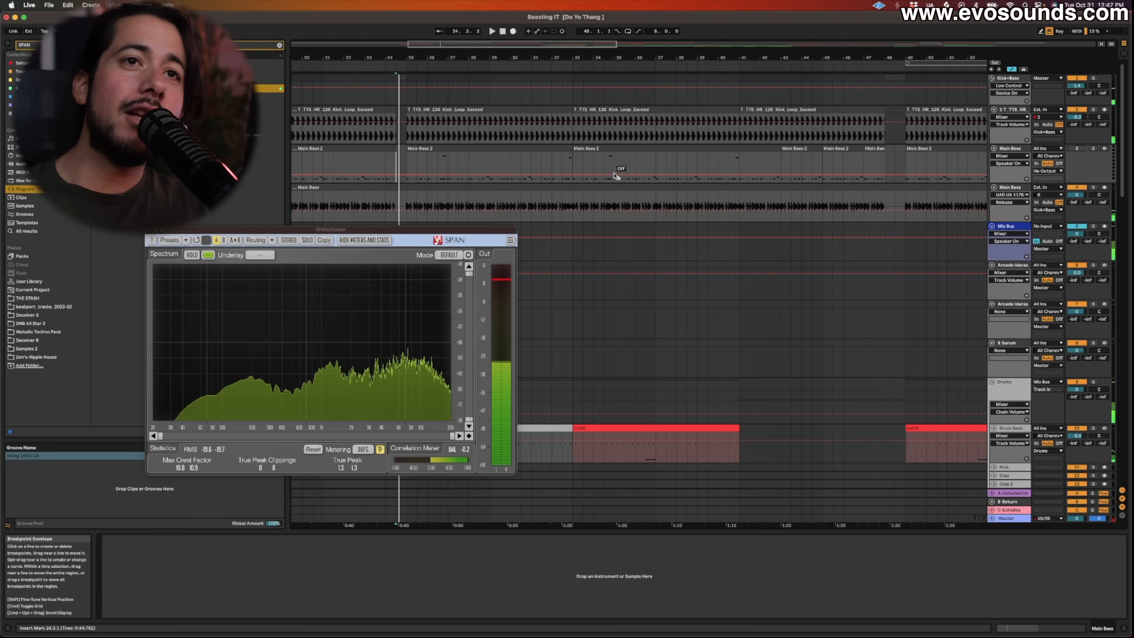
Locate the Main Lead 7 clip in the Beasting IT arrangement and play the full mix from just before it, watching SPAN.
{"action": "scroll", "coordinate": [614, 175], "scroll_direction": "right", "scroll_amount": 4}
{"action": "scroll", "coordinate": [612, 174], "scroll_direction": "down", "scroll_amount": 15}
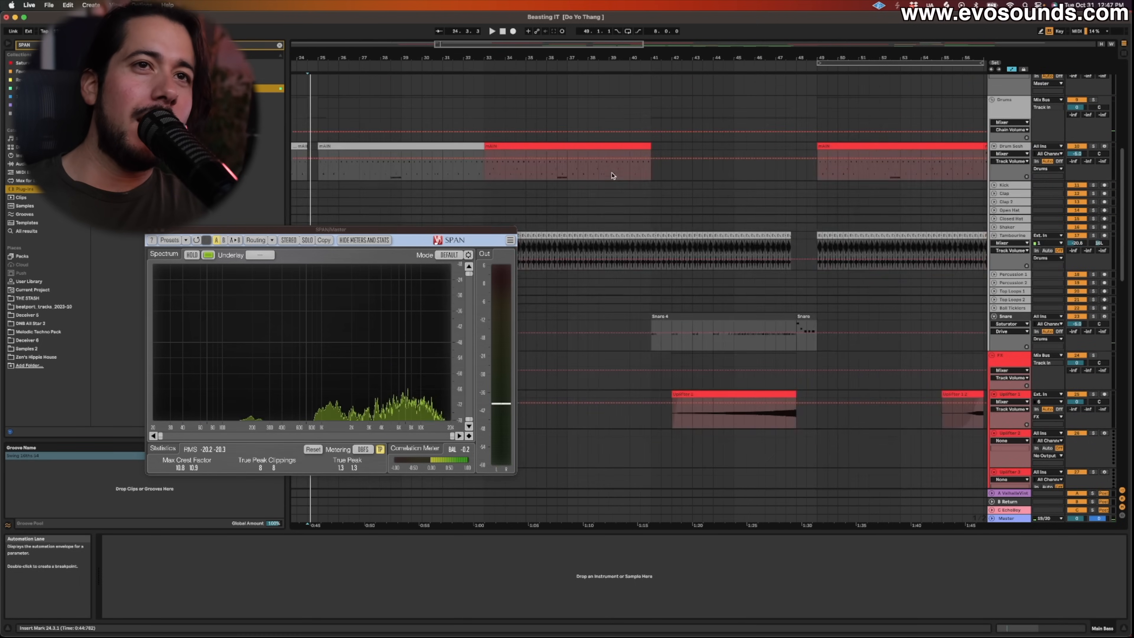
{"action": "scroll", "coordinate": [611, 175], "scroll_direction": "right", "scroll_amount": 5}
{"action": "scroll", "coordinate": [694, 152], "scroll_direction": "down", "scroll_amount": 8}
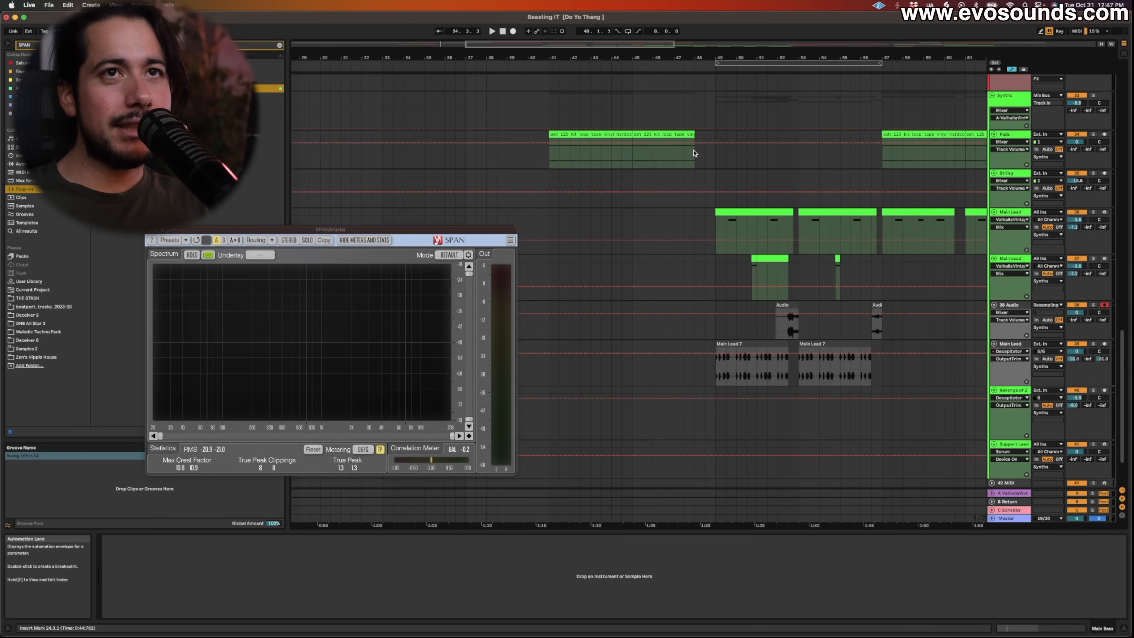
{"action": "left_click", "coordinate": [741, 342]}
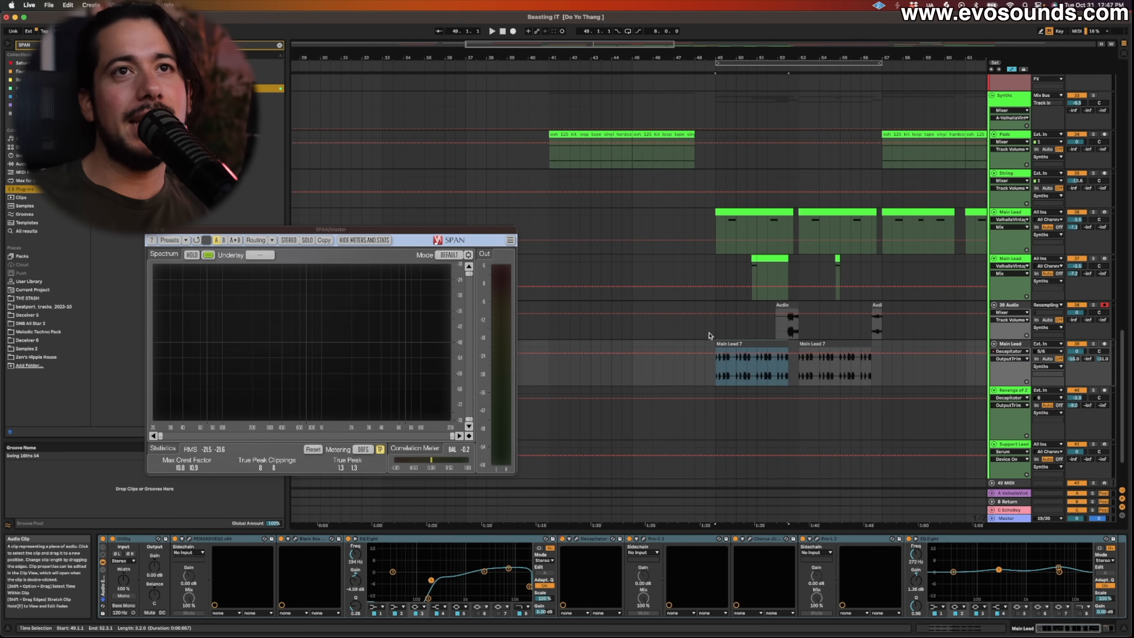
{"action": "left_click", "coordinate": [675, 207]}
{"action": "key", "text": "space"}
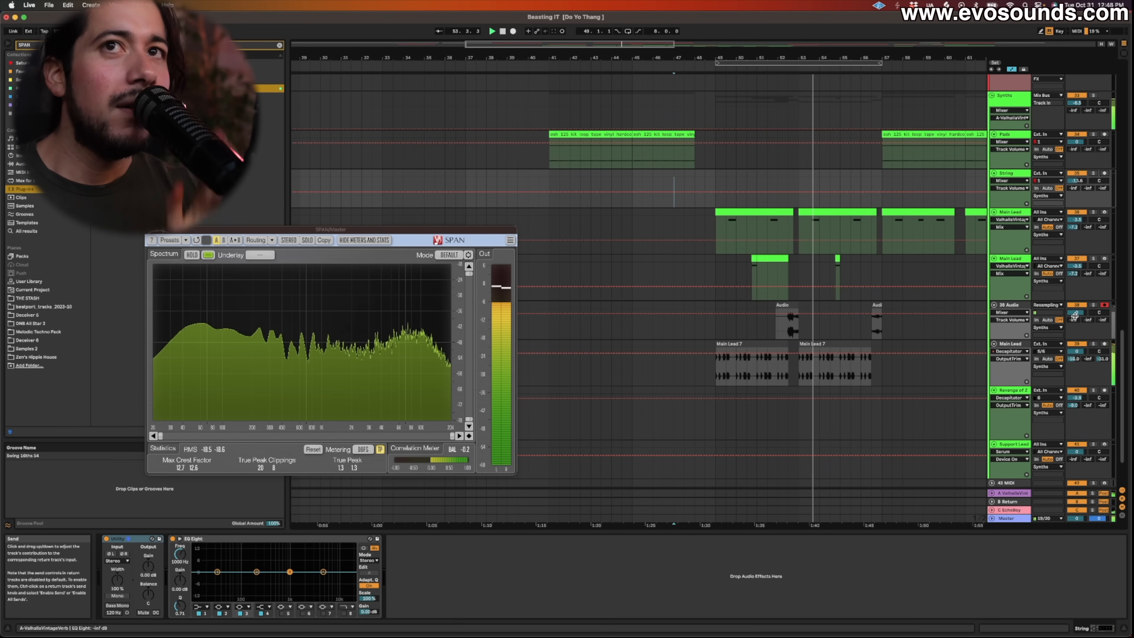
{"action": "key", "text": "Tab"}
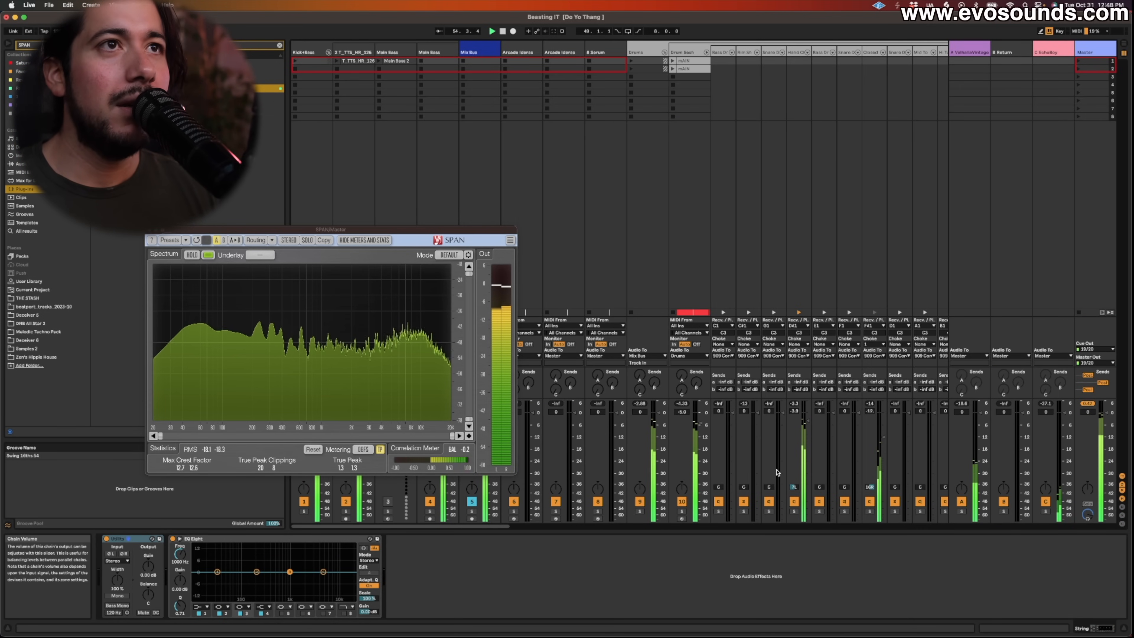
{"action": "key", "text": "Tab"}
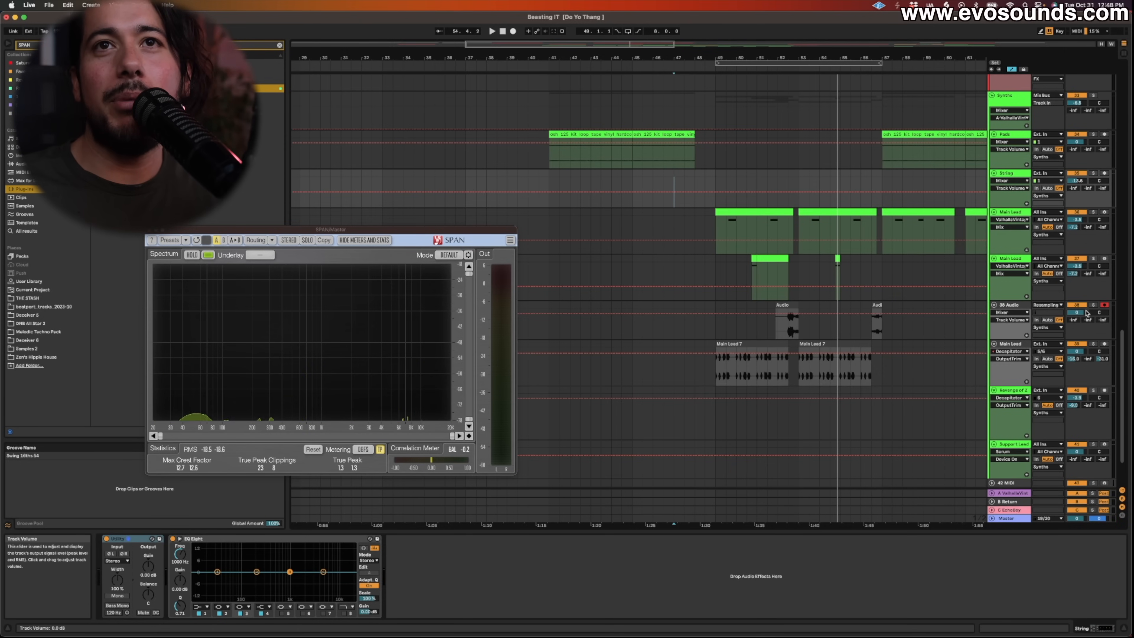
Solo the Main Lead audio track, play its first clip and adjust the first EQ Eight's low-mid band to about 186 Hz.
{"action": "left_click", "coordinate": [1093, 343]}
{"action": "left_click", "coordinate": [752, 352]}
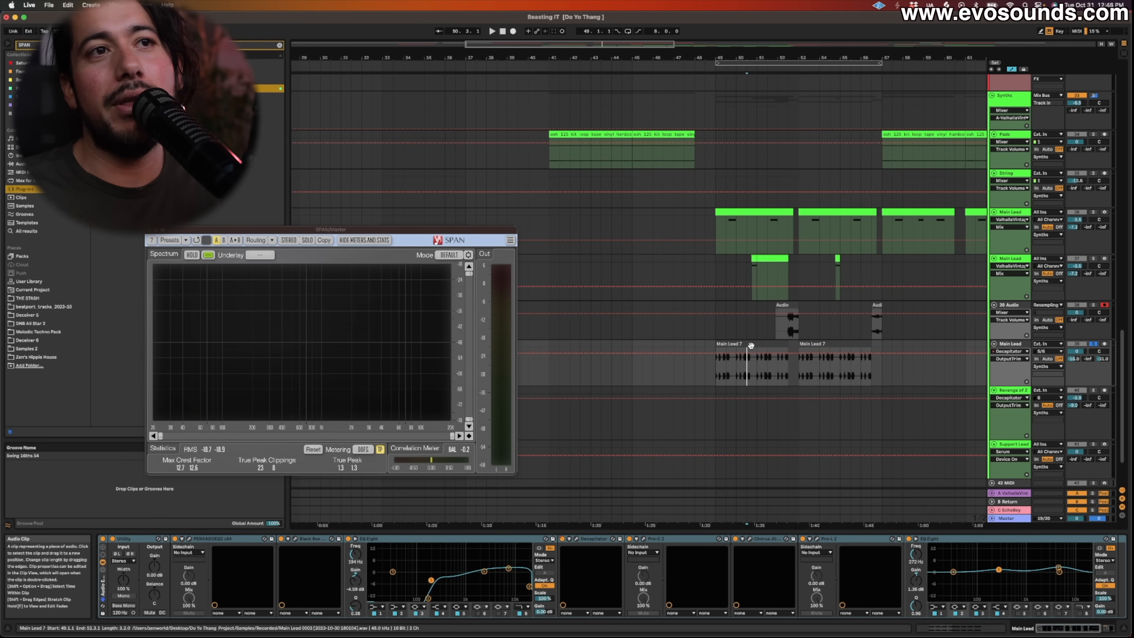
{"action": "key", "text": "space"}
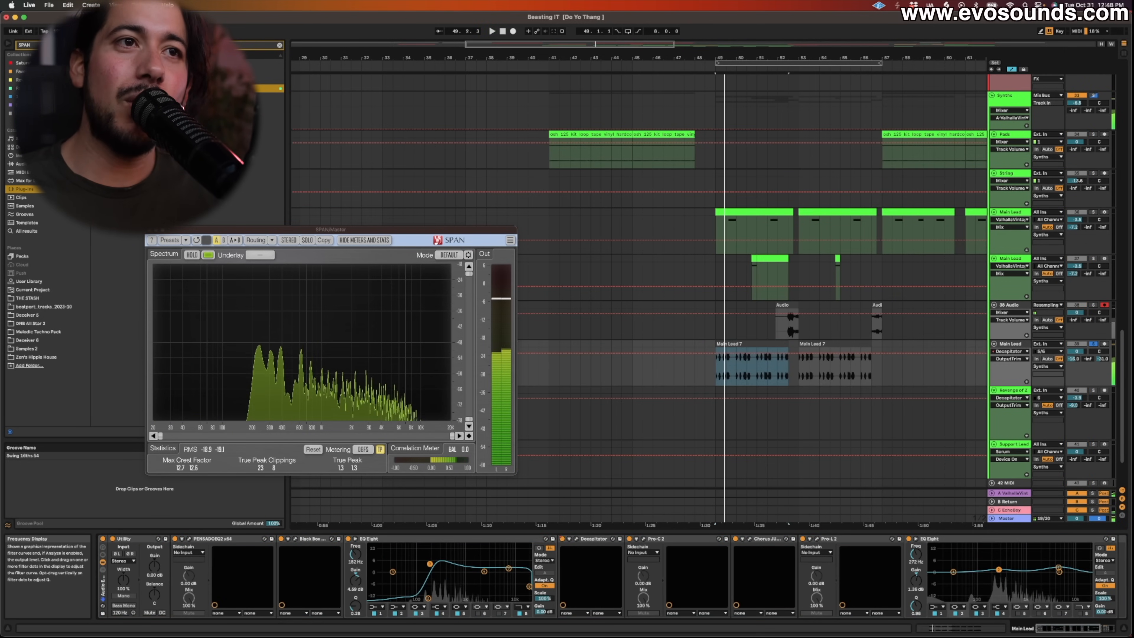
{"action": "mouse_move", "coordinate": [432, 581]}
{"action": "left_mouse_down"}
{"action": "mouse_move", "coordinate": [429, 563]}
{"action": "mouse_move", "coordinate": [430, 576]}
{"action": "left_mouse_up"}
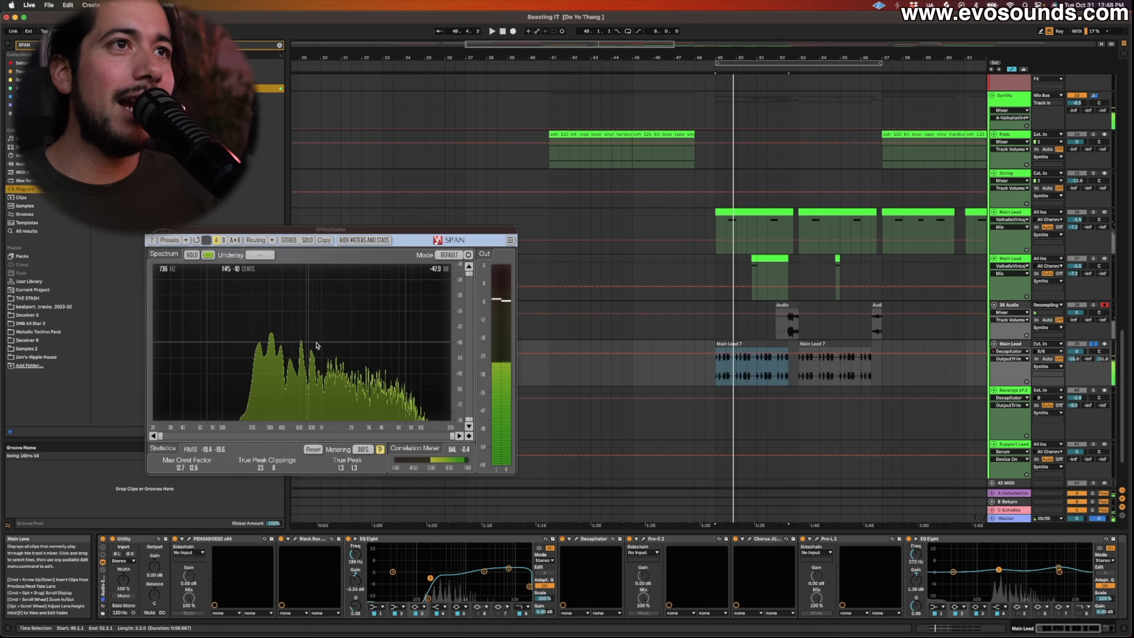
Solo the Main Bass audio track alongside the lead and play both to examine their combined spectrum in SPAN.
{"action": "scroll", "coordinate": [780, 217], "scroll_direction": "up", "scroll_amount": 10}
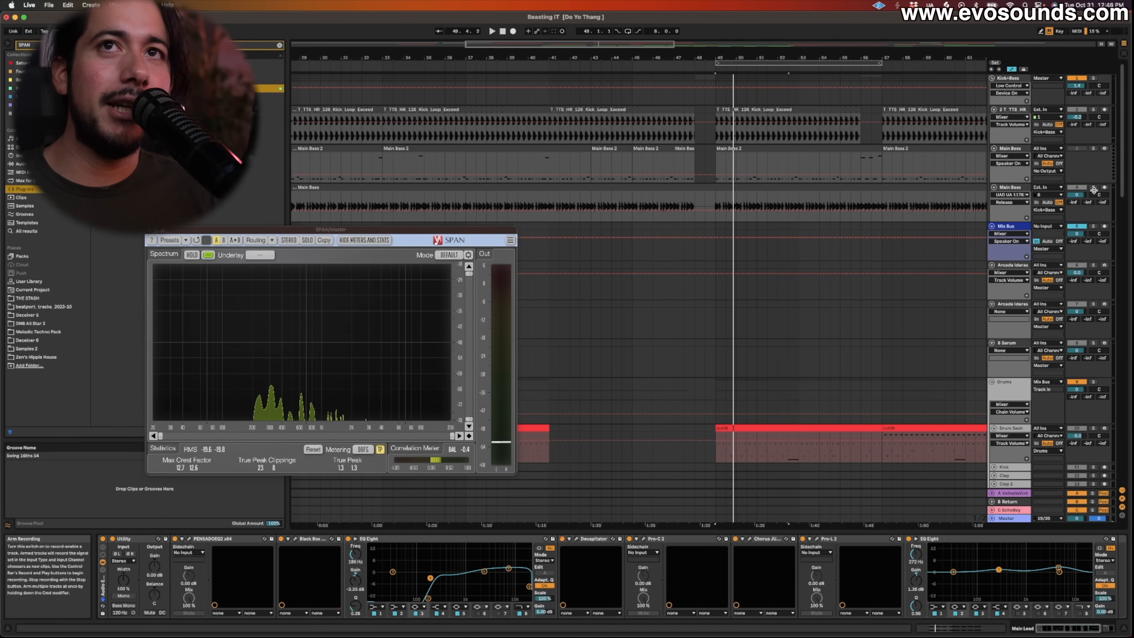
{"action": "left_click", "coordinate": [1010, 187]}
{"action": "key", "text": "space"}
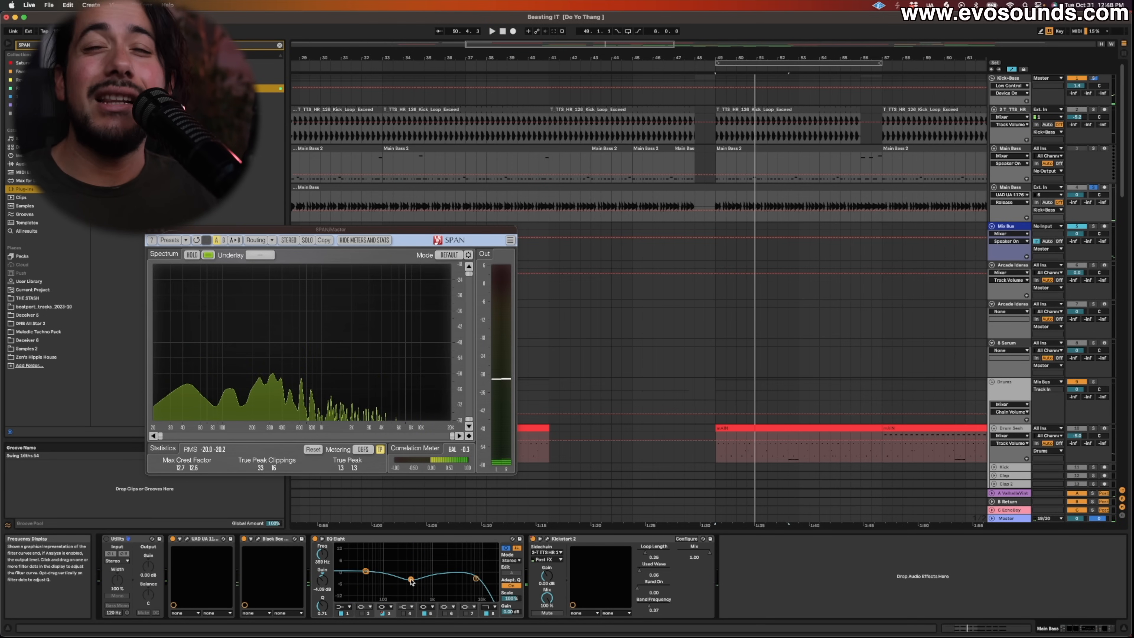
{"action": "key", "text": "space"}
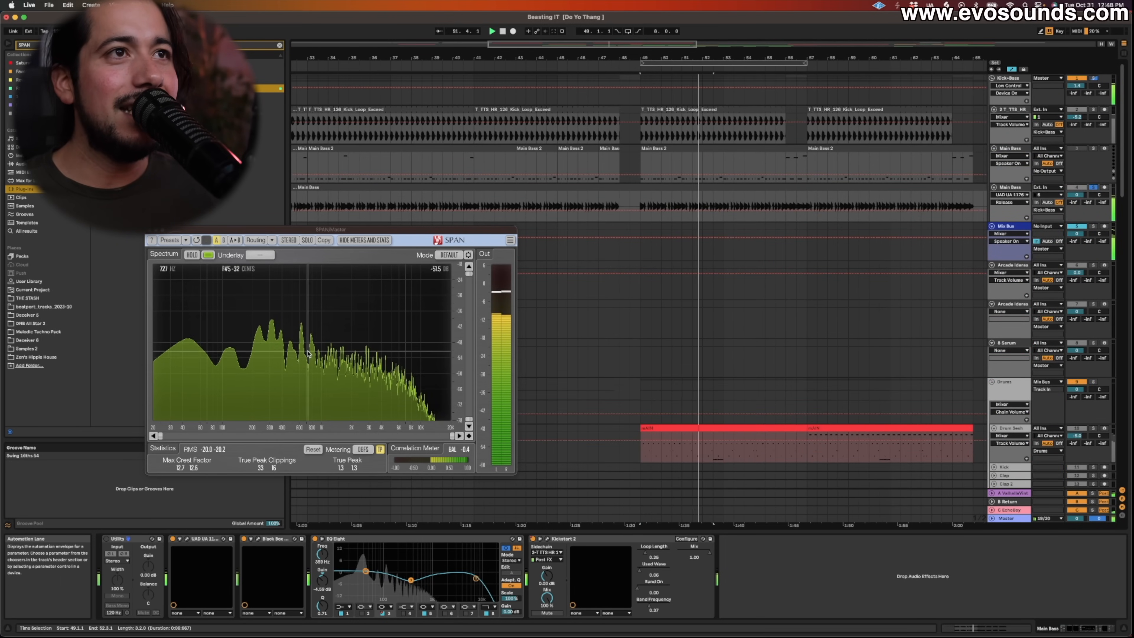
Clear the solo on the Main Lead audio track and set its volume to -4.0 dB, checking it against the full mix.
{"action": "scroll", "coordinate": [732, 315], "scroll_direction": "down", "scroll_amount": 5}
{"action": "scroll", "coordinate": [732, 314], "scroll_direction": "down", "scroll_amount": 10}
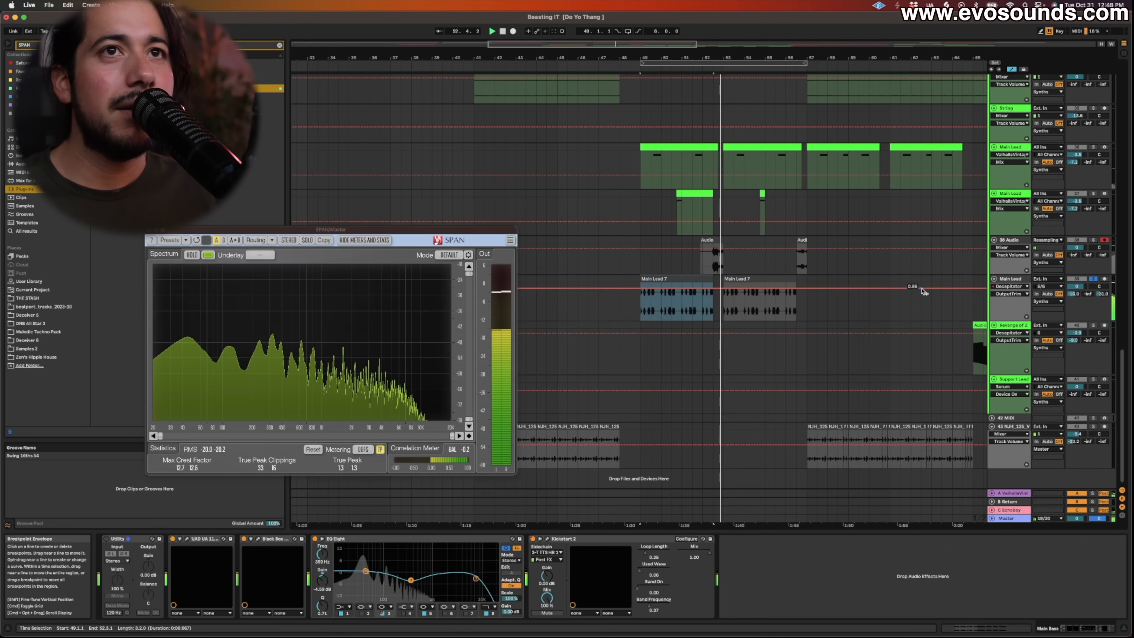
{"action": "left_click", "coordinate": [1010, 279]}
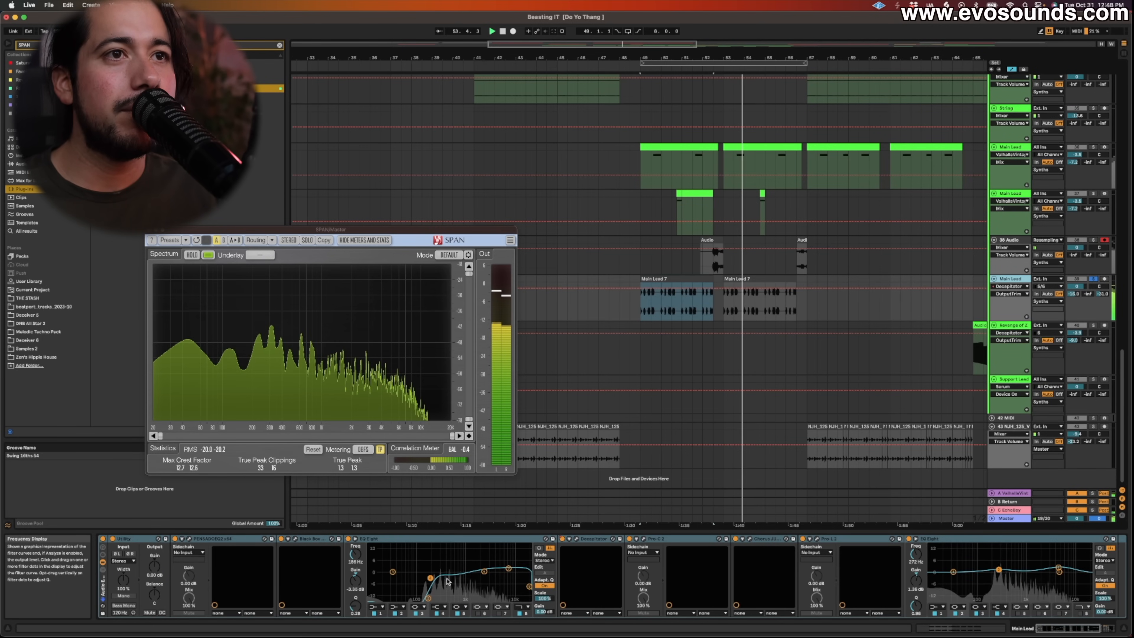
{"action": "left_click", "coordinate": [1092, 280]}
{"action": "key", "text": "space"}
{"action": "left_click_drag", "start_coordinate": [1077, 286], "coordinate": [1077, 291]}
{"action": "key", "text": "space"}
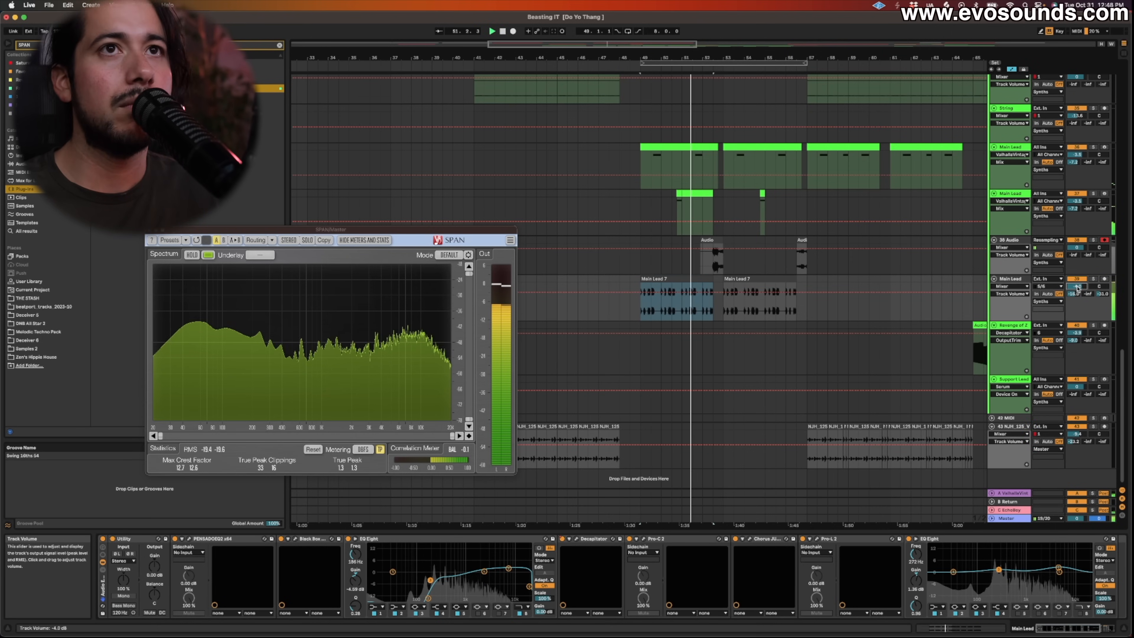
Play the mix from bar 47 and lower the frequency of the Snare track's EQ Eight low-cut band.
{"action": "left_click", "coordinate": [608, 291]}
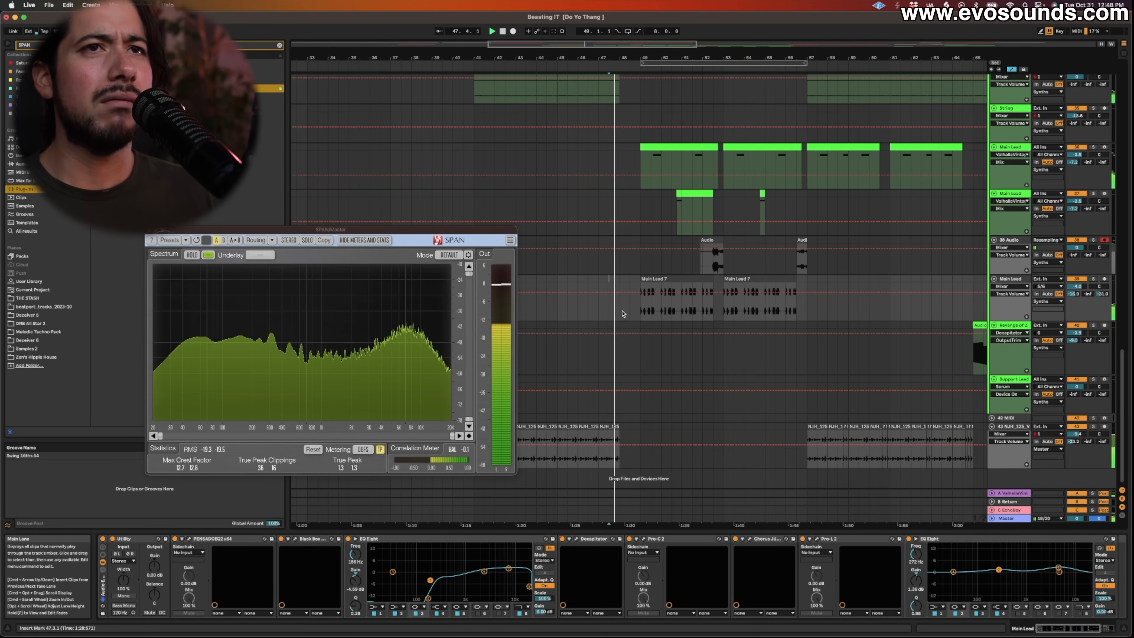
{"action": "scroll", "coordinate": [627, 360], "scroll_direction": "up", "scroll_amount": 10}
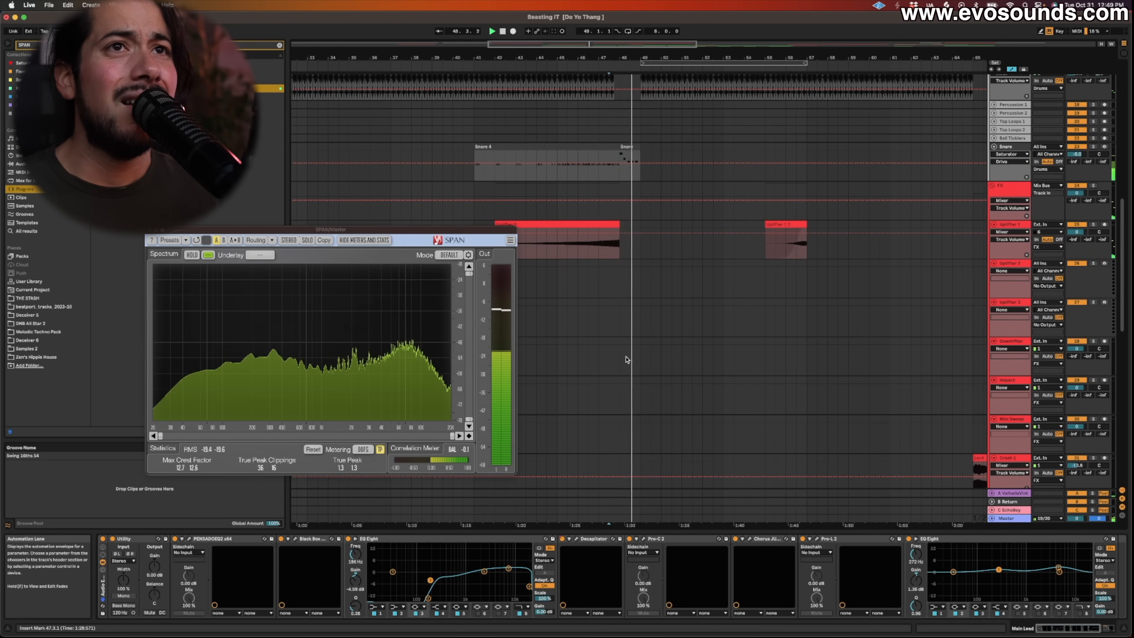
{"action": "key", "text": "space"}
{"action": "double_click", "coordinate": [1009, 146]}
{"action": "left_click_drag", "start_coordinate": [617, 578], "coordinate": [582, 577]}
{"action": "key", "text": "space"}
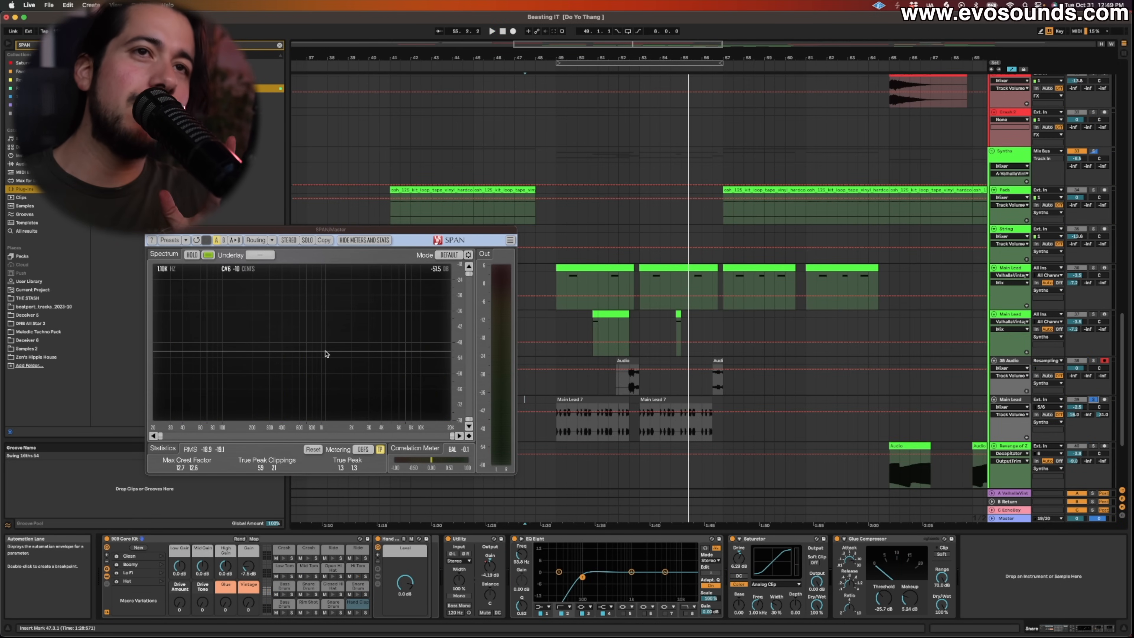
Boost the Main Lead audio track's first EQ Eight band at about 2.28 kHz and check it against the full mix.
{"action": "left_click", "coordinate": [1011, 399]}
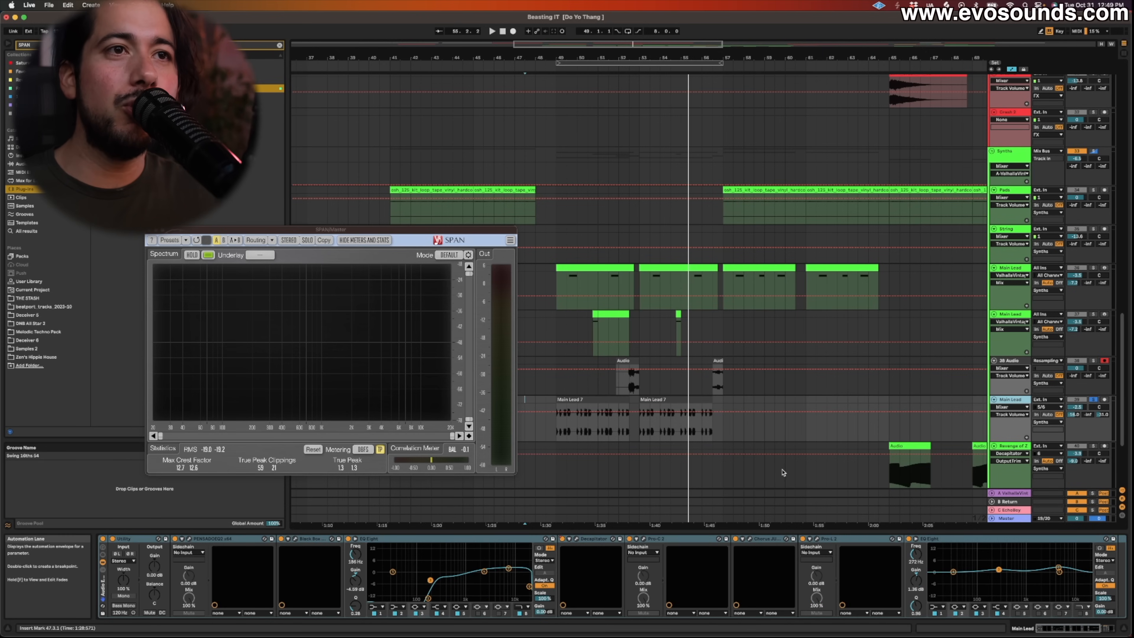
{"action": "left_click", "coordinate": [483, 571]}
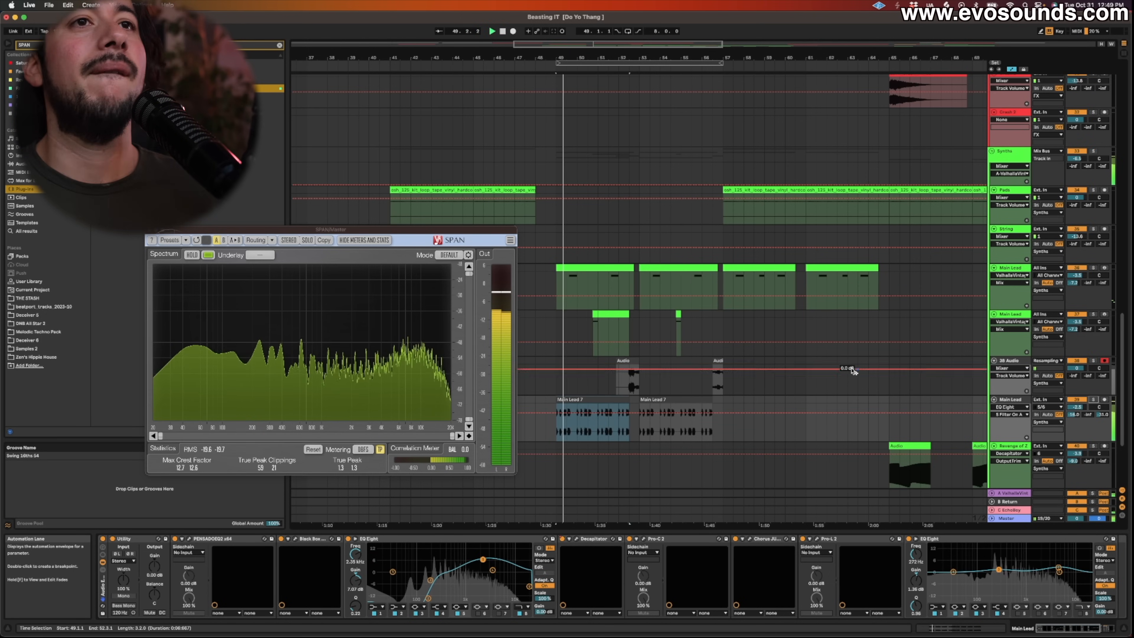
{"action": "left_click", "coordinate": [531, 352]}
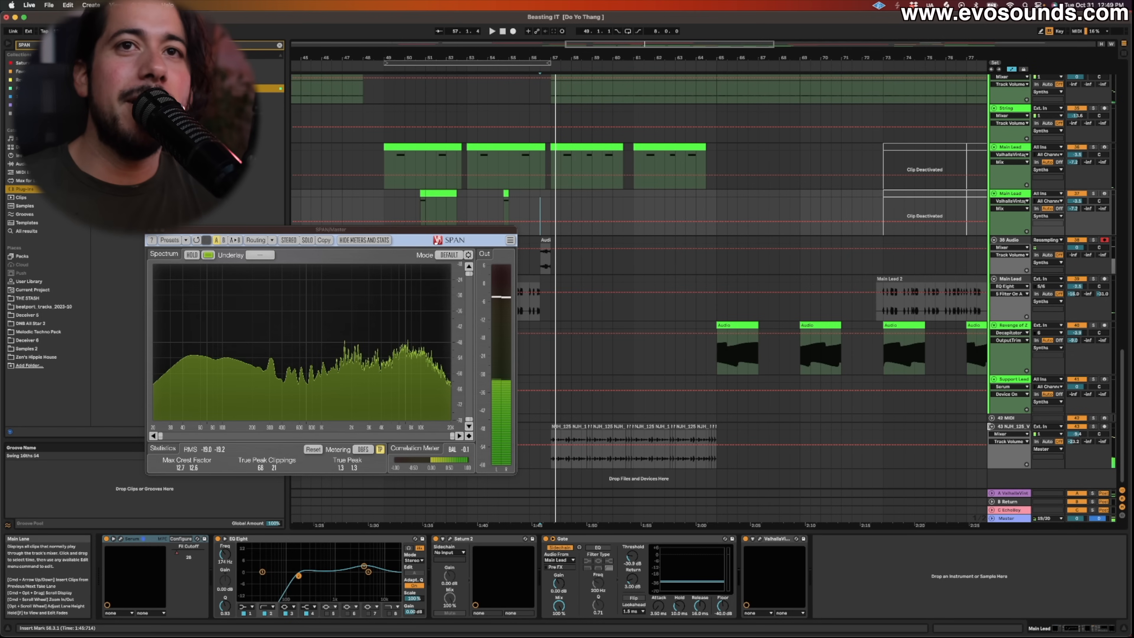
Select the NJH_125 vocal loop track, play the full mix and probe the low-mid range in SPAN.
{"action": "left_click", "coordinate": [1079, 425]}
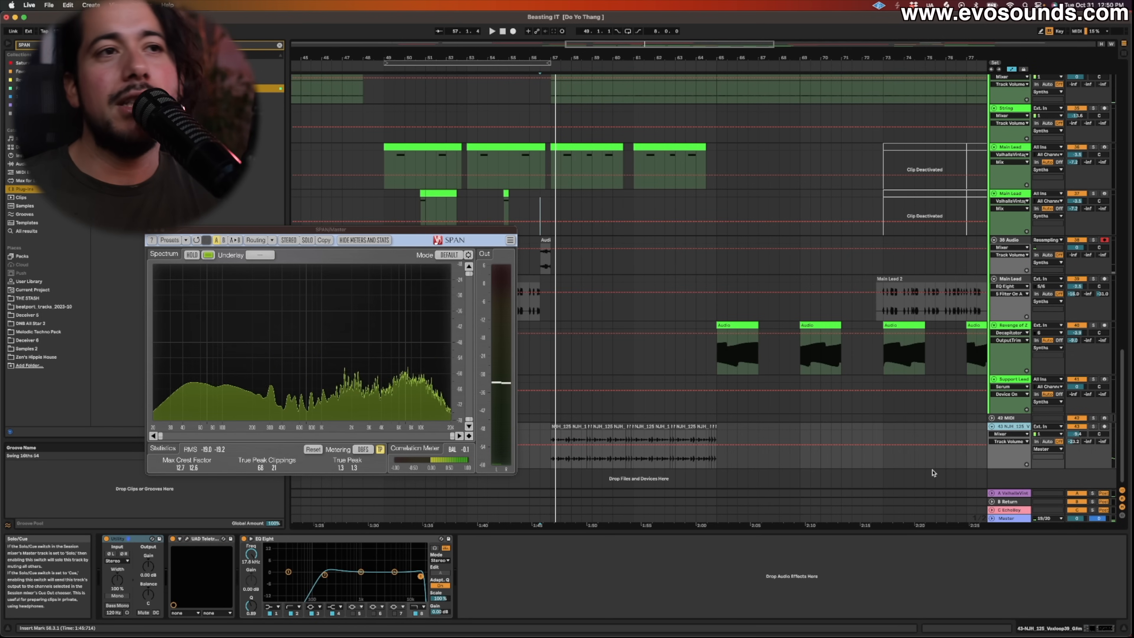
{"action": "key", "text": "space"}
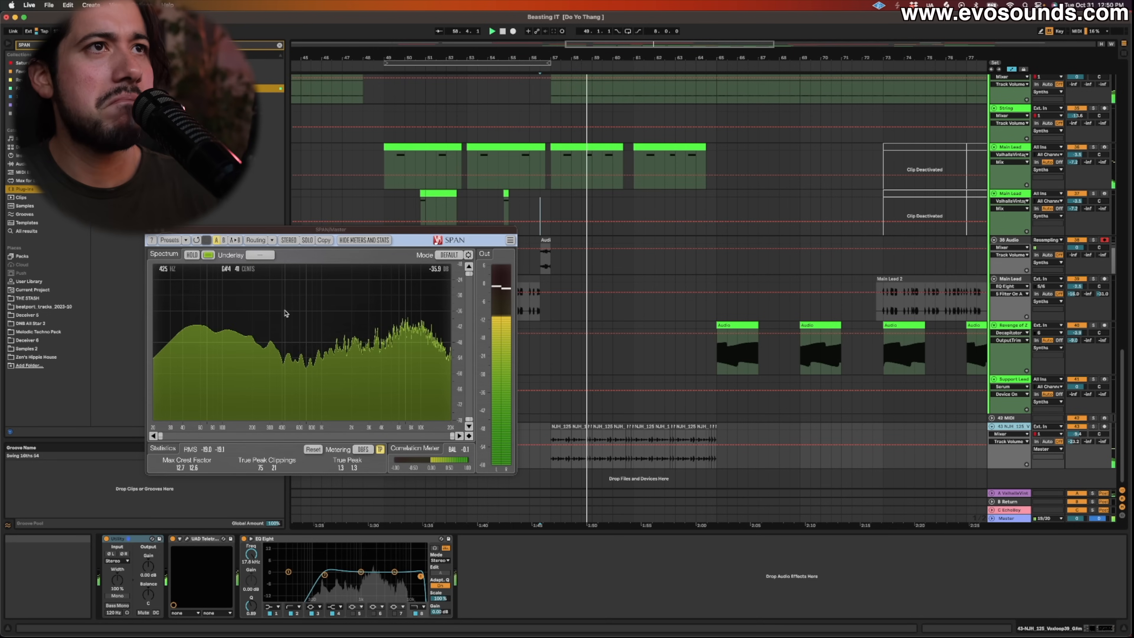
{"action": "left_click", "coordinate": [259, 307], "text": "super"}
{"action": "left_click_drag", "start_coordinate": [260, 307], "coordinate": [312, 388]}
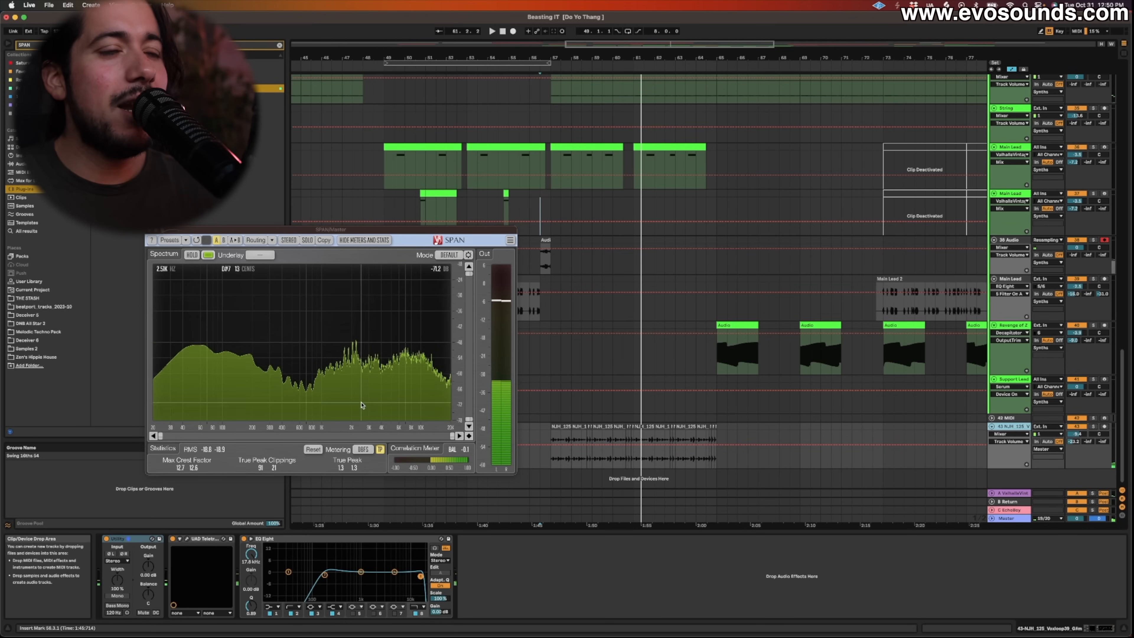
Boost the vocal loop track's EQ Eight middle band at about 318 Hz, fine-tuning it while the full mix plays.
{"action": "left_click_drag", "start_coordinate": [360, 561], "coordinate": [336, 562]}
{"action": "key", "text": "space"}
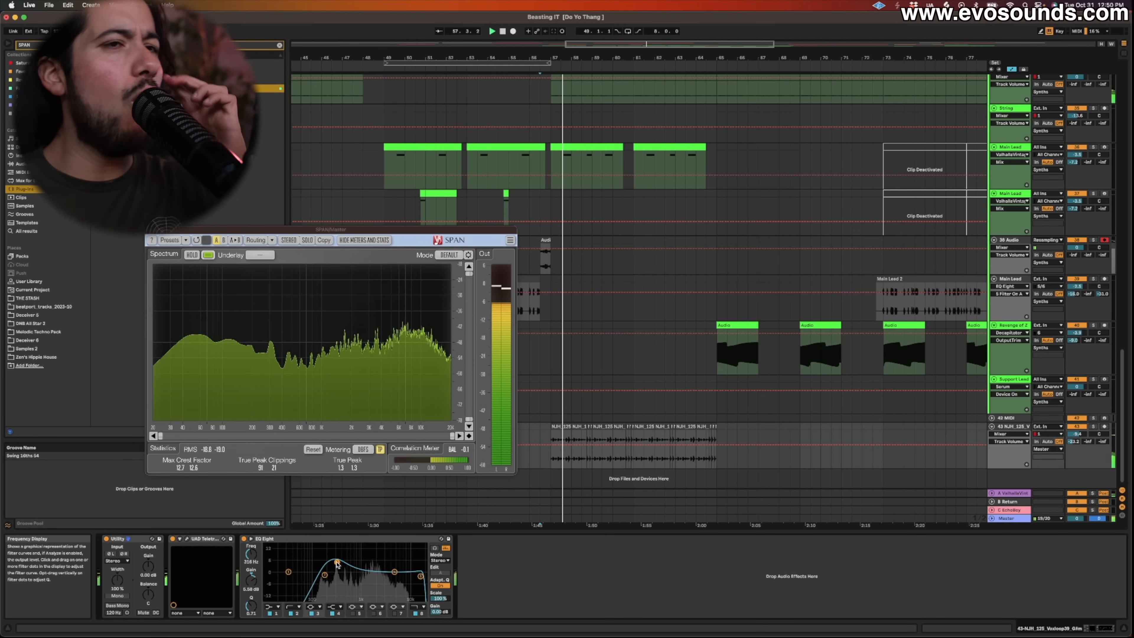
{"action": "left_click_drag", "start_coordinate": [337, 564], "coordinate": [338, 566]}
Play the soloed Revenge track's first audio clip together with Kick+Bass and freeze the resulting spectrum in SPAN with Hold.
{"action": "left_click", "coordinate": [691, 358]}
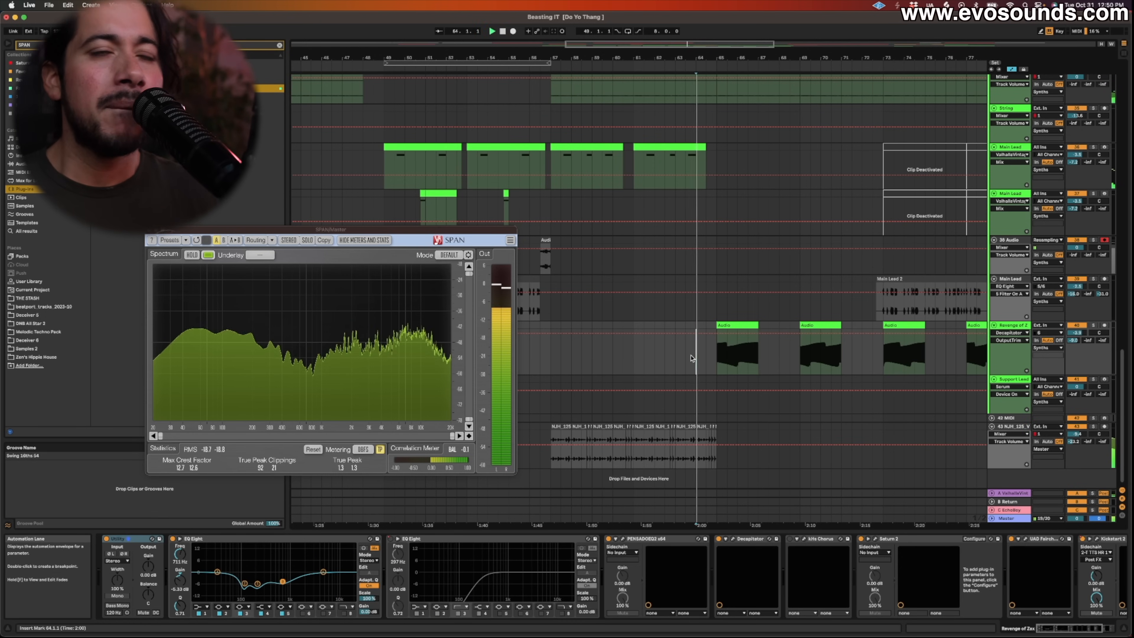
{"action": "scroll", "coordinate": [691, 358], "scroll_direction": "right", "scroll_amount": 5}
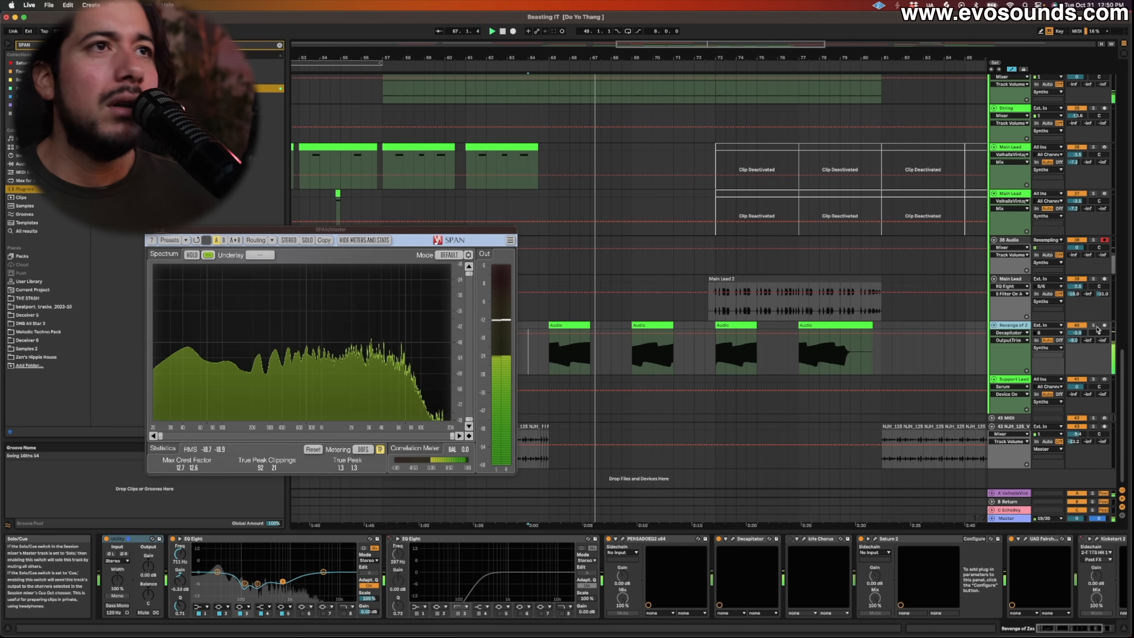
{"action": "left_click", "coordinate": [573, 353]}
{"action": "key", "text": "space"}
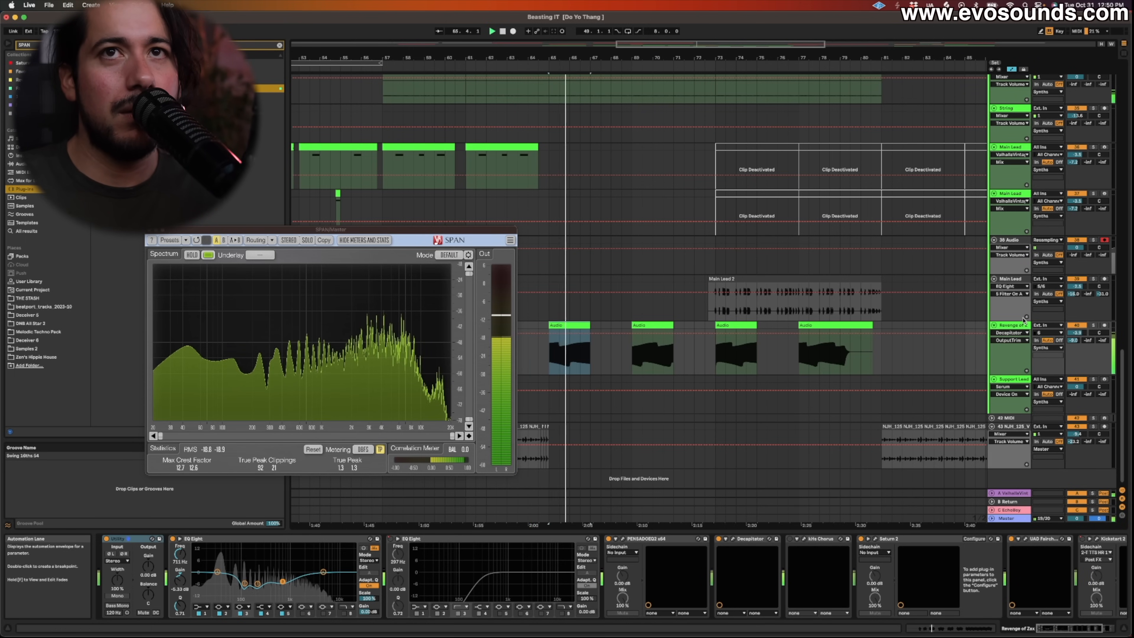
{"action": "left_click", "coordinate": [192, 255]}
{"action": "key", "text": "space"}
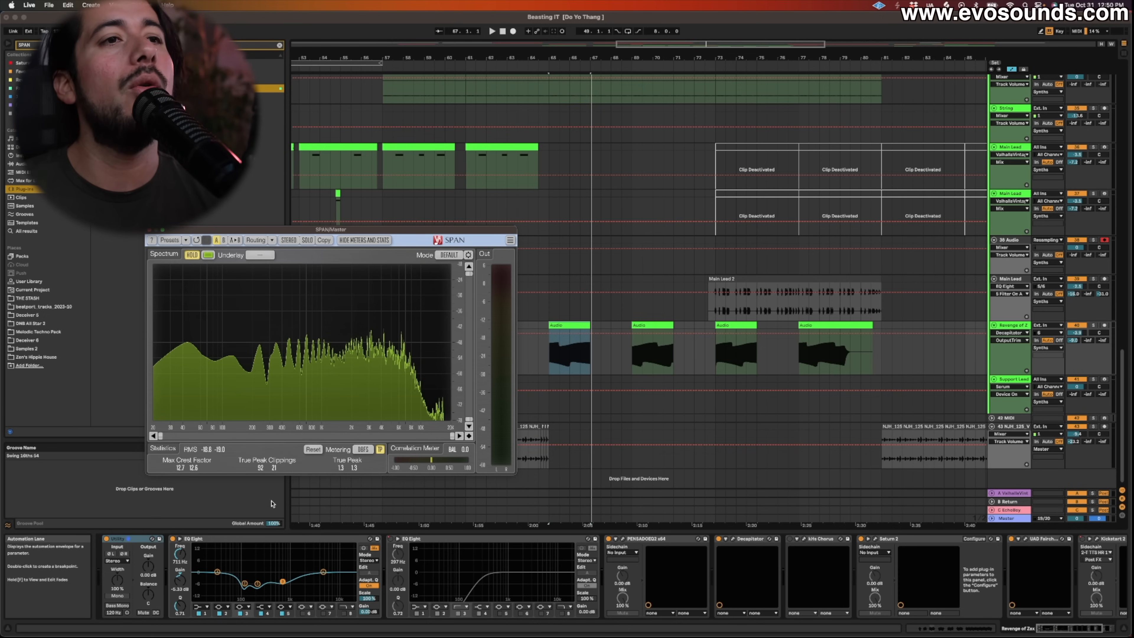
Reduce the low-mid cut in the Revenge track's first EQ Eight and place a high band at 10.7 kHz with 0.37 dB gain.
{"action": "left_click", "coordinate": [257, 583]}
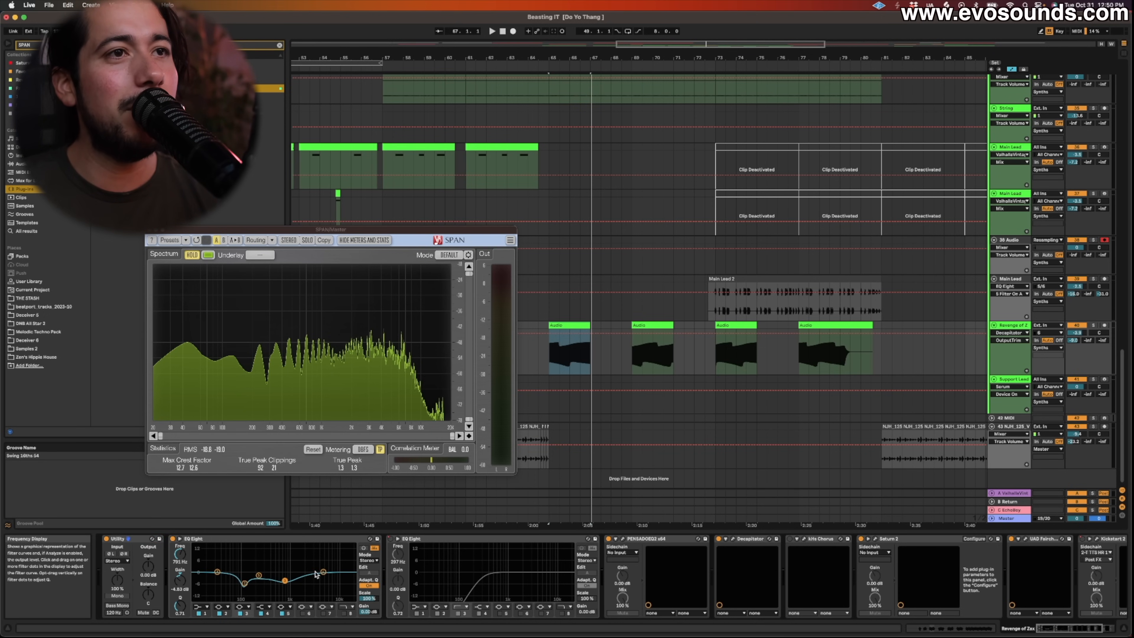
{"action": "key", "text": "space"}
{"action": "left_click_drag", "start_coordinate": [324, 572], "coordinate": [339, 571]}
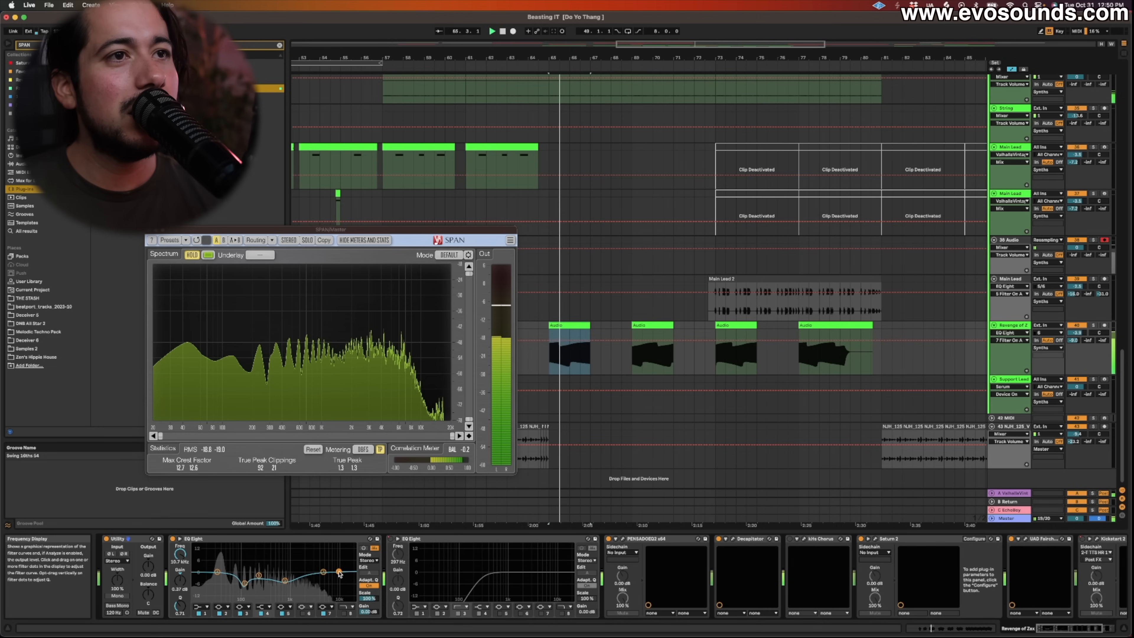
{"action": "key", "text": "space"}
{"action": "key", "text": "space"}
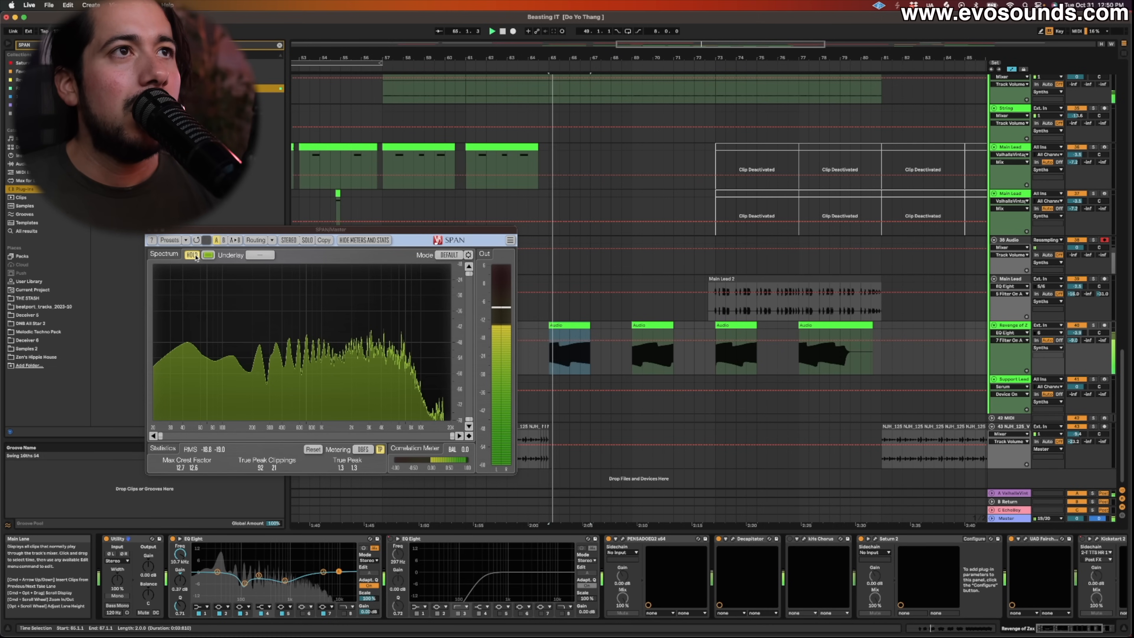
Release the Hold on SPAN's spectrum and replay the mix briefly before stopping playback.
{"action": "left_click", "coordinate": [193, 255]}
{"action": "key", "text": "space"}
{"action": "key", "text": "space"}
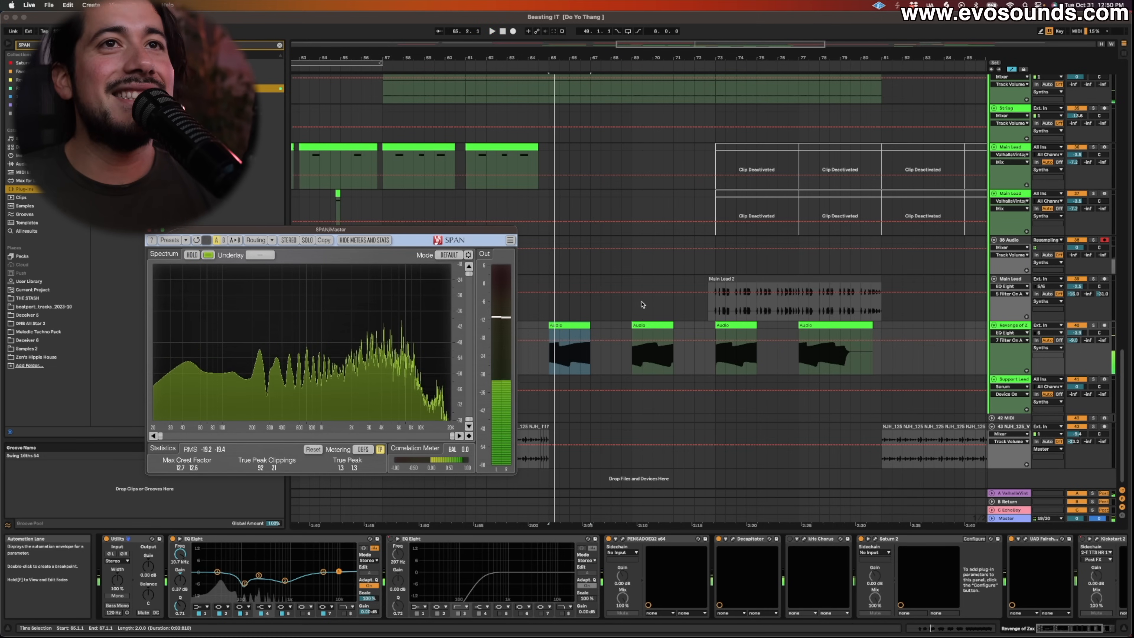
Select the first crash clip on the Crash 1 track, play it in the mix and set the track's volume to -17.0 dB.
{"action": "scroll", "coordinate": [638, 309], "scroll_direction": "up", "scroll_amount": 10}
{"action": "left_click", "coordinate": [589, 253]}
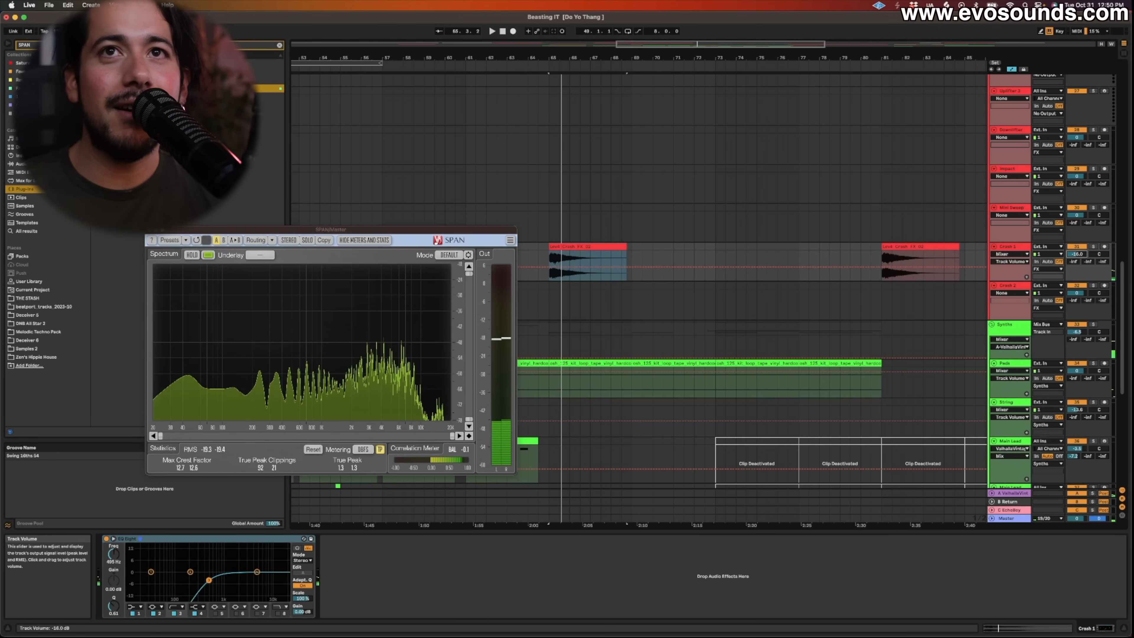
{"action": "key", "text": "space"}
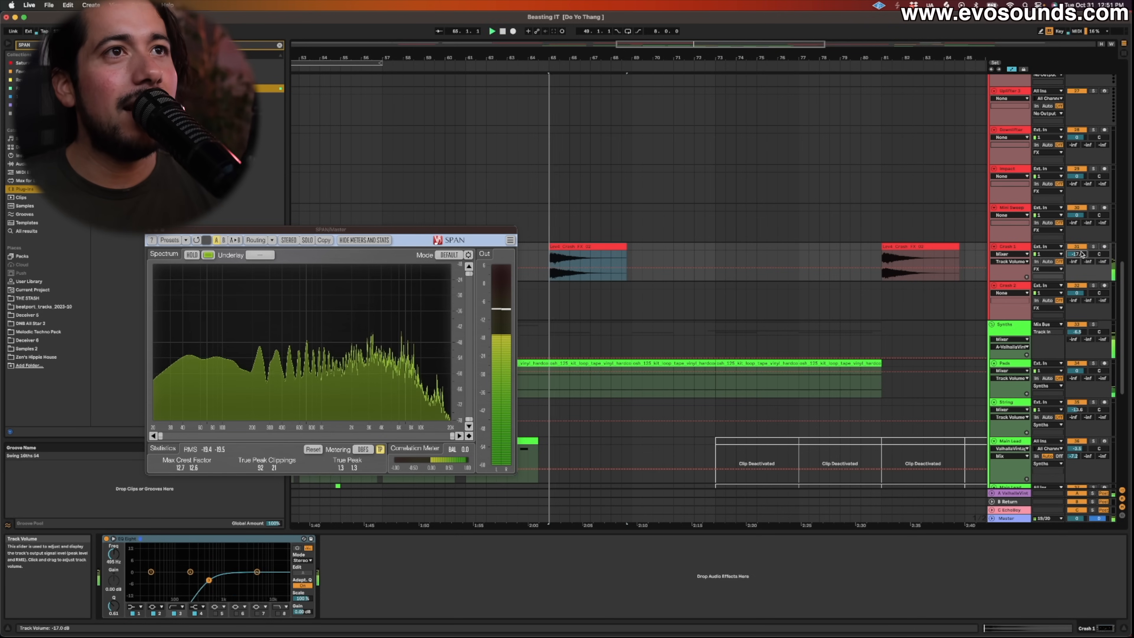
{"action": "left_click", "coordinate": [527, 254]}
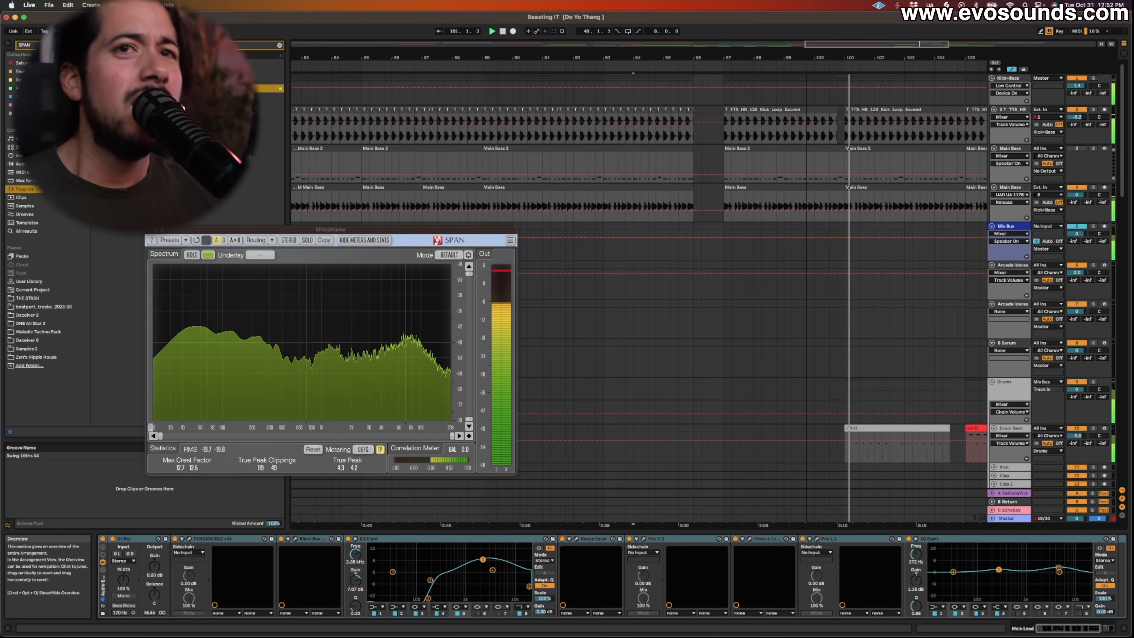
Open the String track's clip at bar 105 and, while playing it, set the track volume to 0 dB and clip gain to 6.44 dB.
{"action": "left_click_drag", "start_coordinate": [897, 43], "coordinate": [906, 37]}
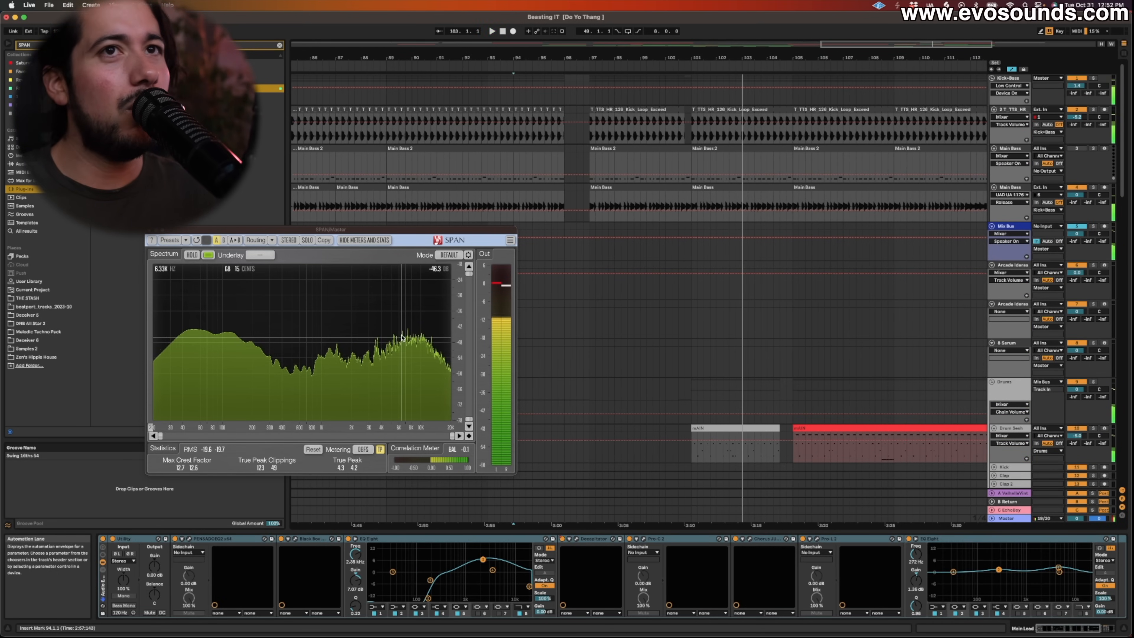
{"action": "scroll", "coordinate": [773, 339], "scroll_direction": "down", "scroll_amount": 10}
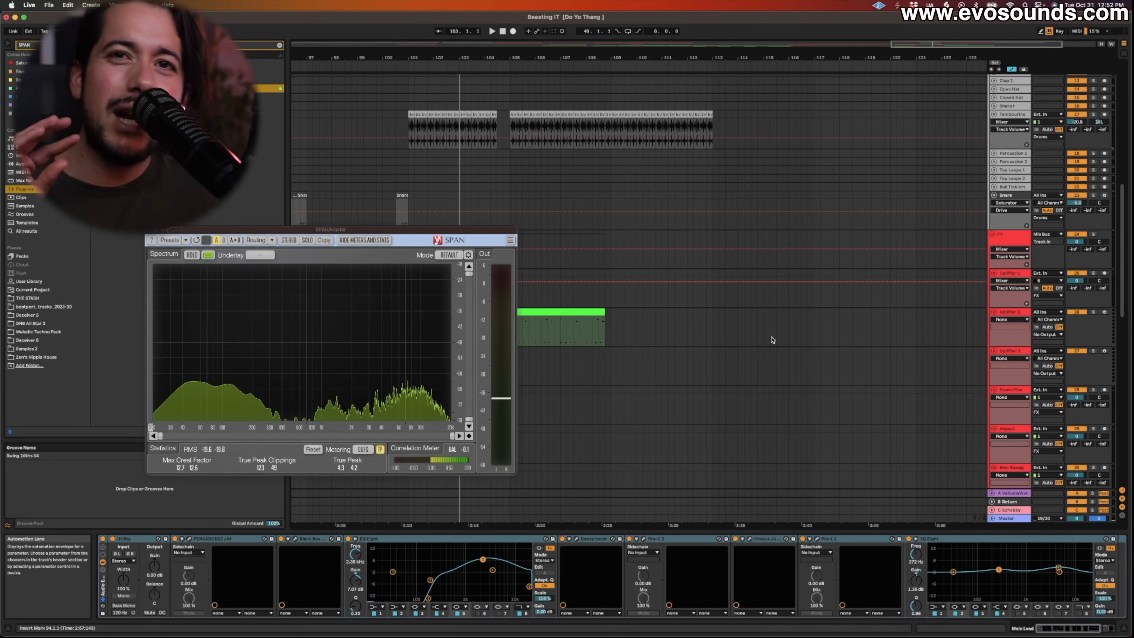
{"action": "scroll", "coordinate": [773, 340], "scroll_direction": "down", "scroll_amount": 10}
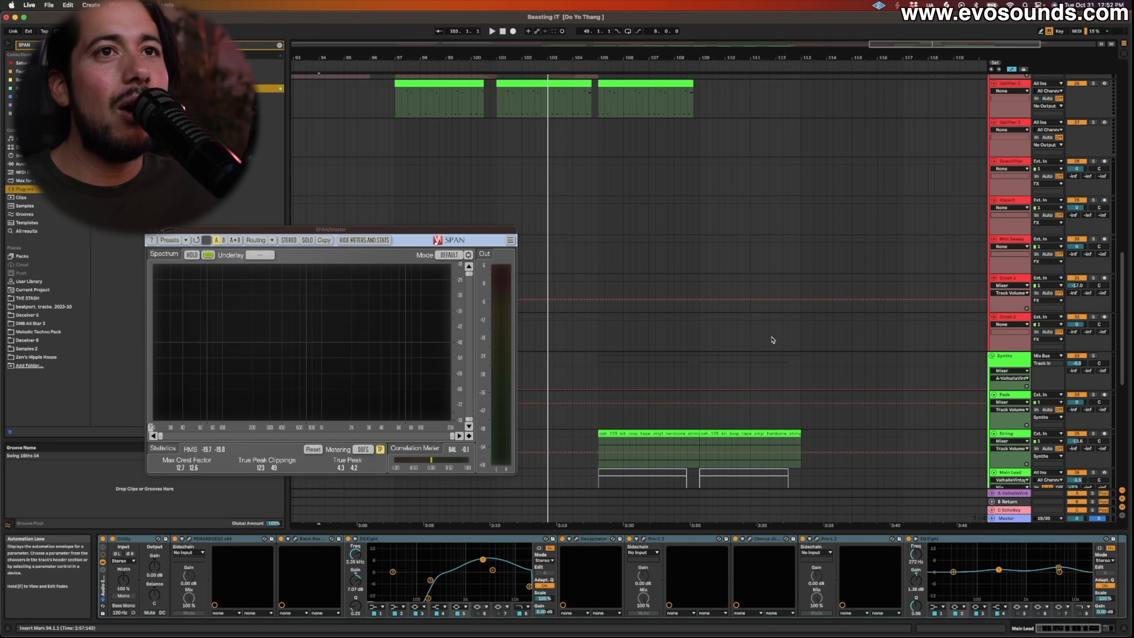
{"action": "double_click", "coordinate": [648, 449]}
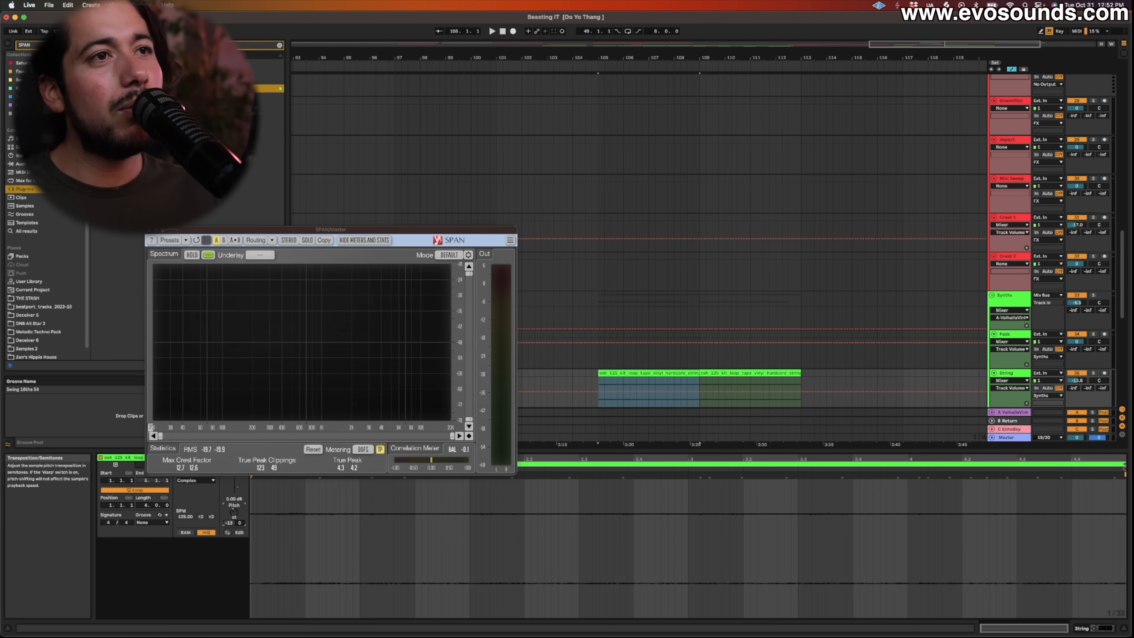
{"action": "key", "text": "space"}
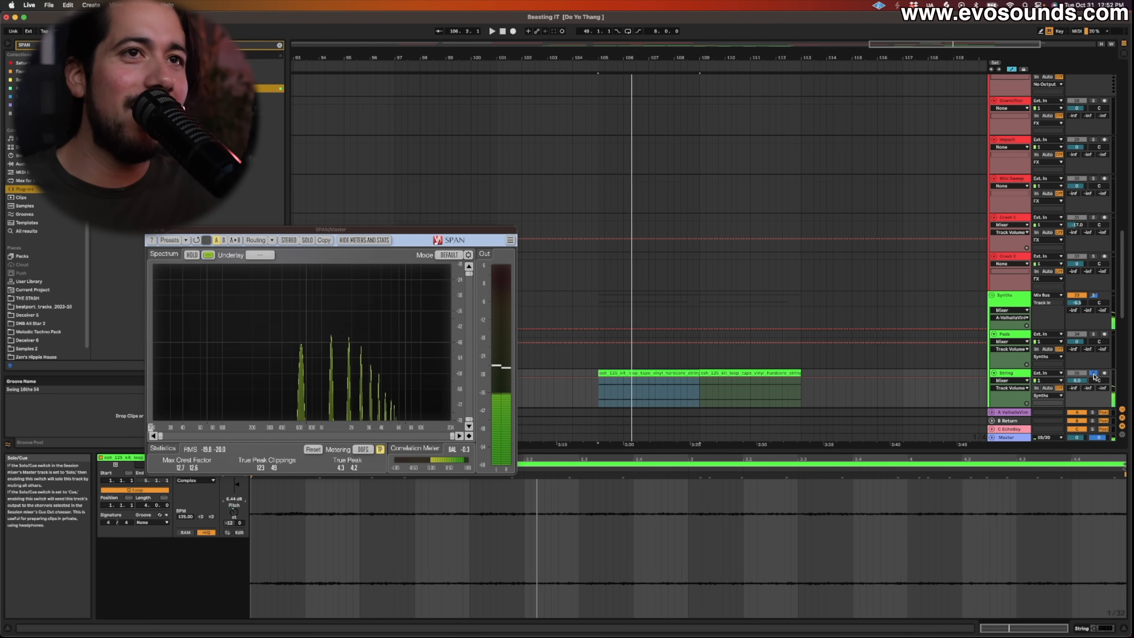
Try a clip gain of 24 dB on the String clip while the full mix plays, settling on 13.0 dB.
{"action": "key", "text": "space"}
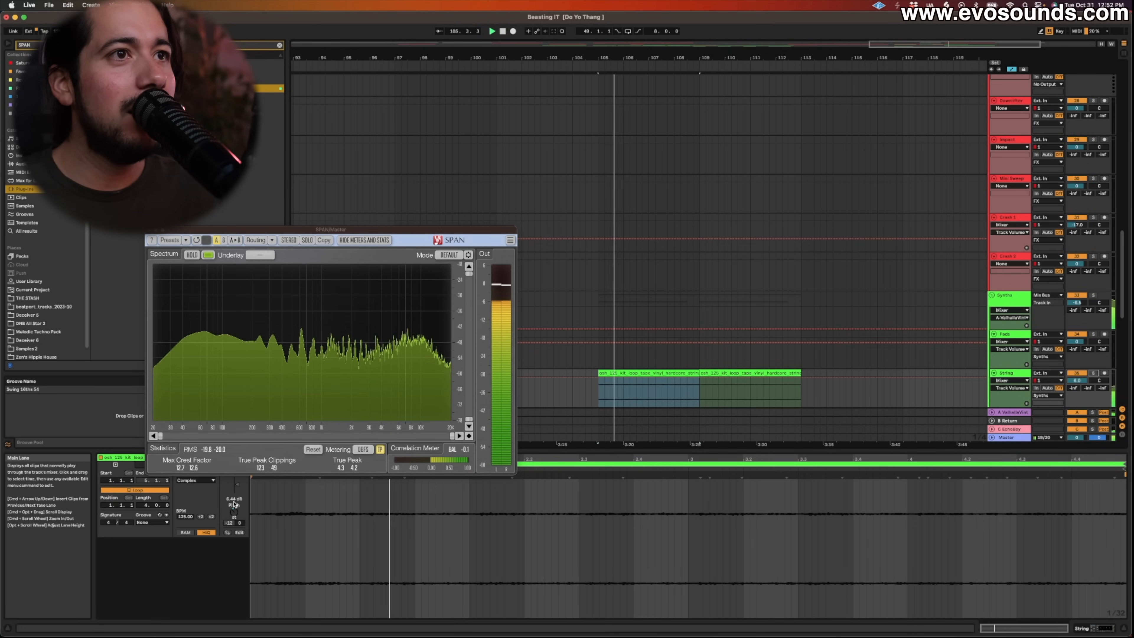
{"action": "left_click_drag", "start_coordinate": [236, 484], "coordinate": [236, 477]}
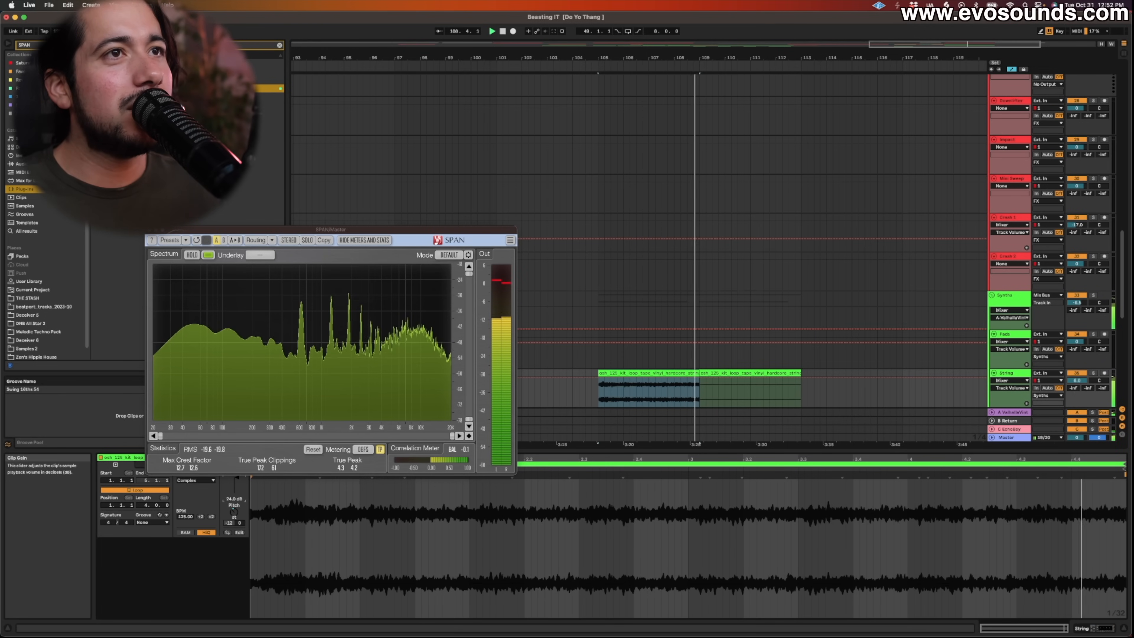
{"action": "key", "text": "space"}
{"action": "left_click_drag", "start_coordinate": [236, 478], "coordinate": [237, 480]}
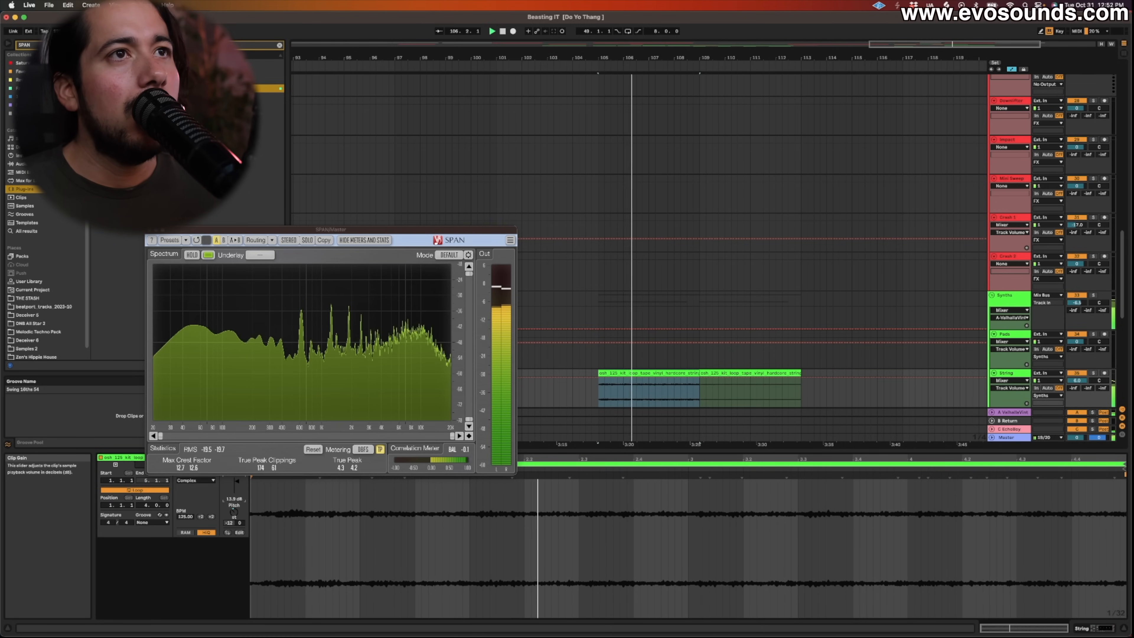